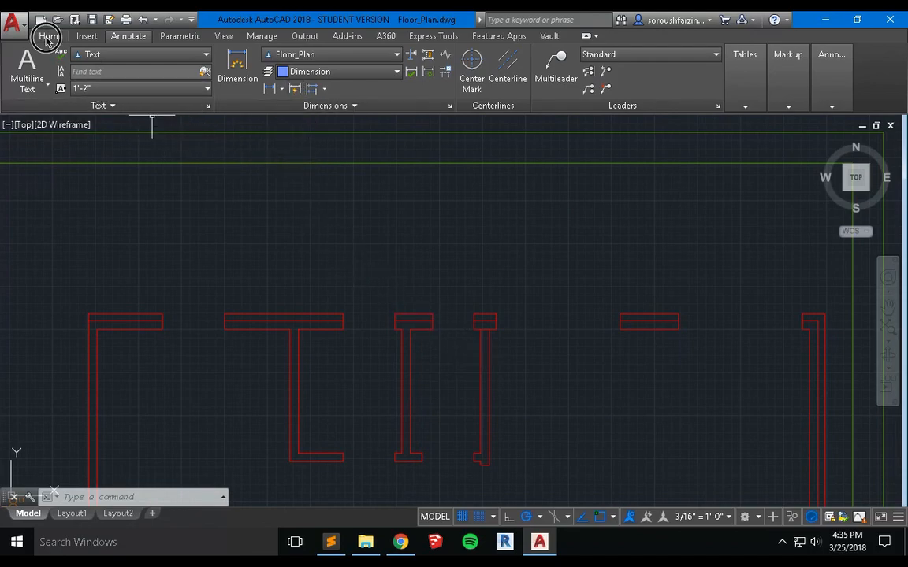
click(49, 37)
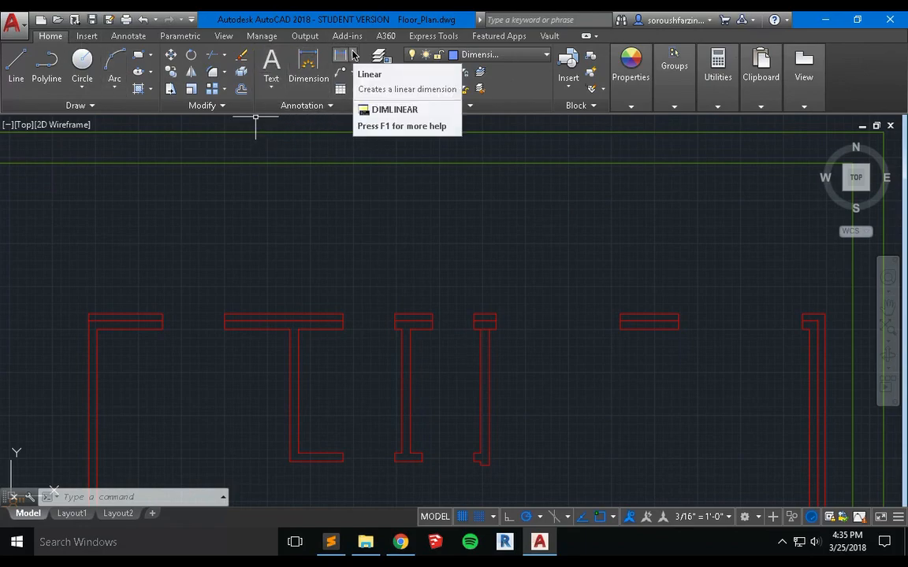
click(133, 37)
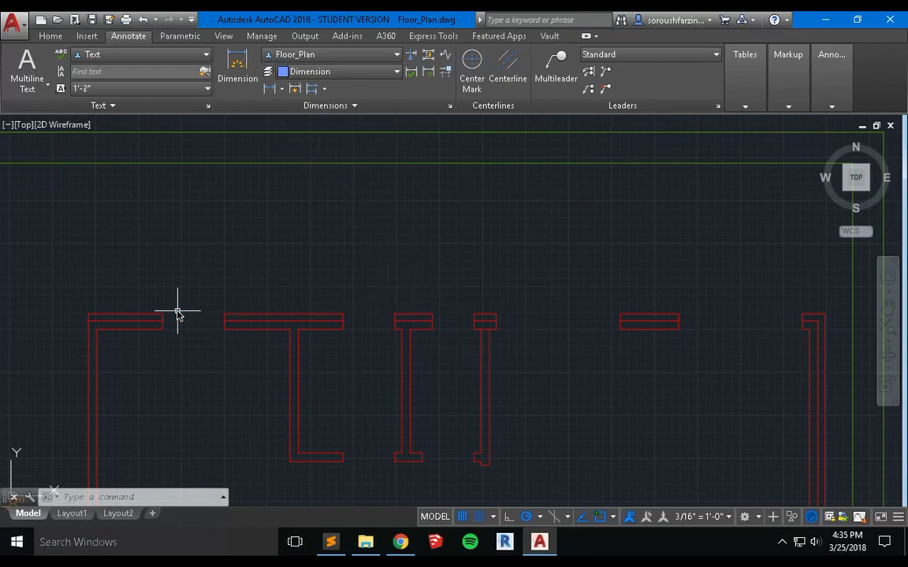
Add a linear dimension across the leftmost segment of the upper exterior wall, with the dimension line offset 2' above it.
scroll(127, 284, down, 2)
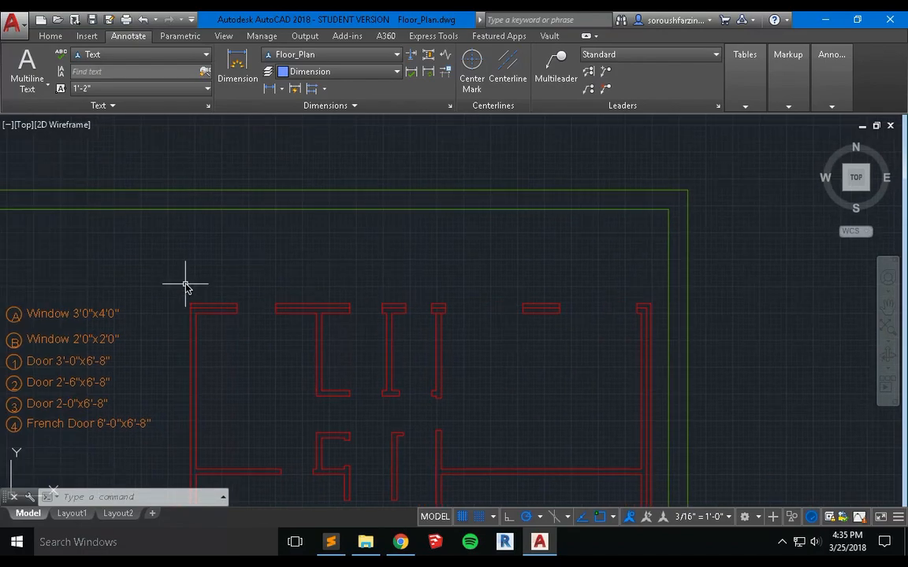
scroll(187, 282, down, 2)
scroll(186, 284, up, 4)
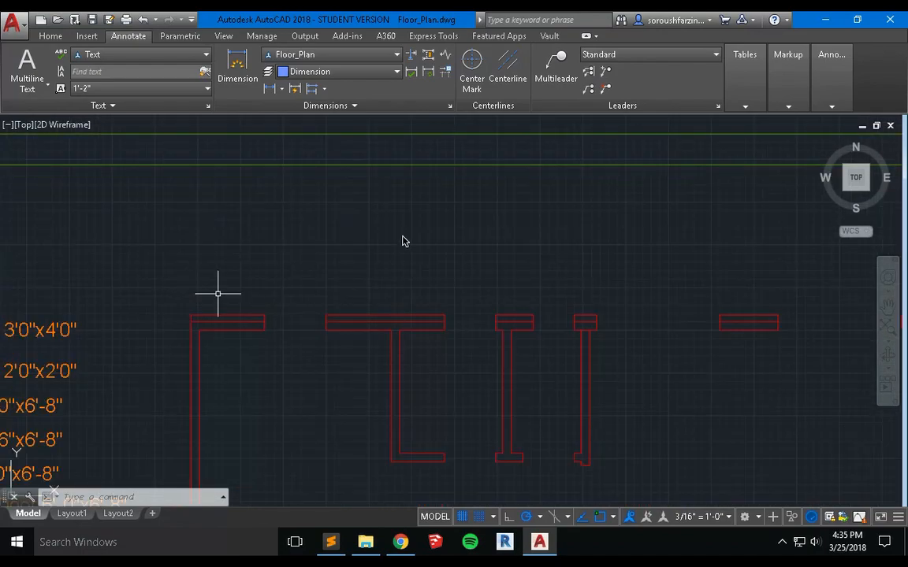
click(282, 89)
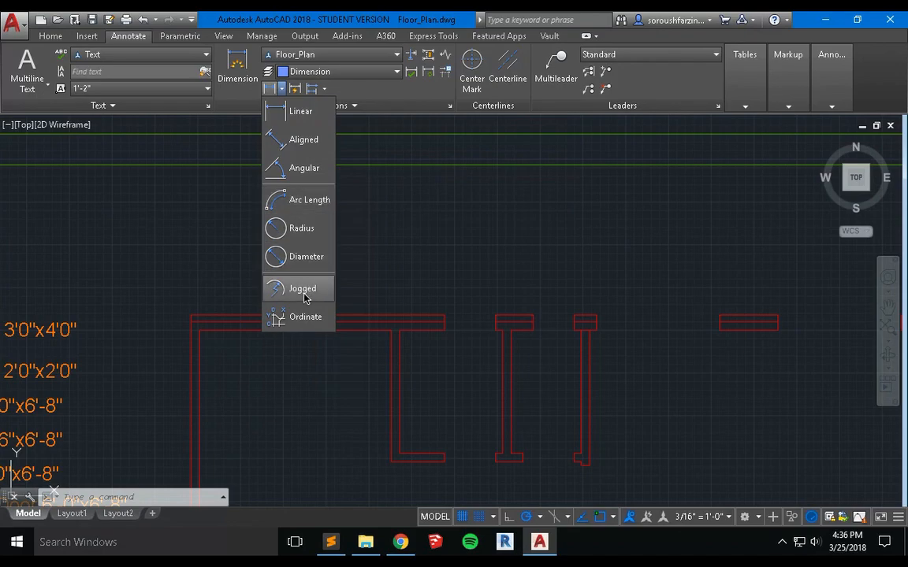
click(303, 112)
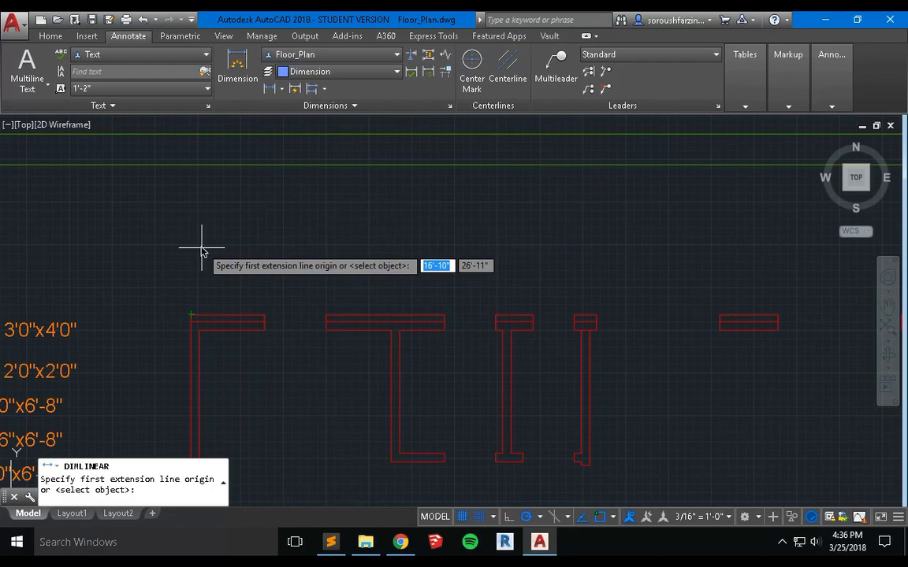
click(192, 315)
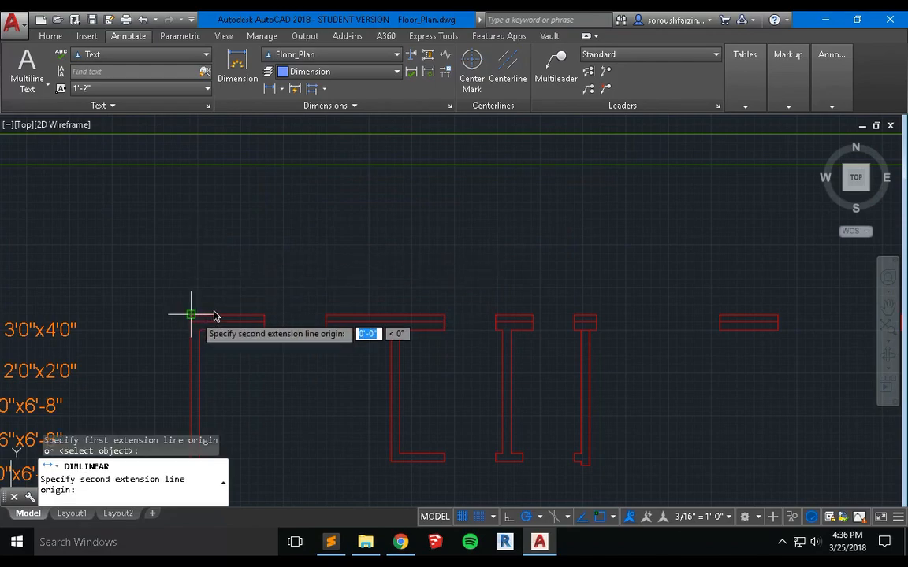
click(266, 316)
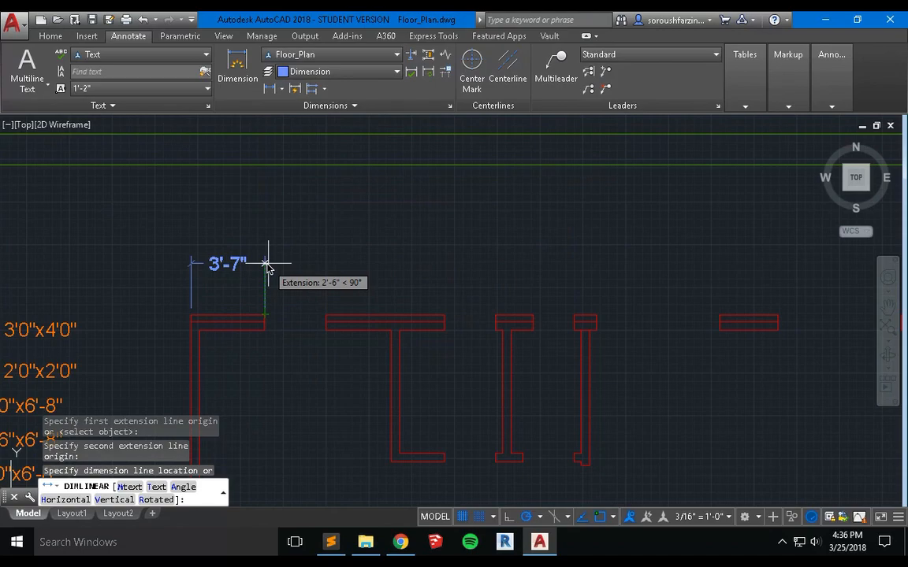
text(2)
key(Return)
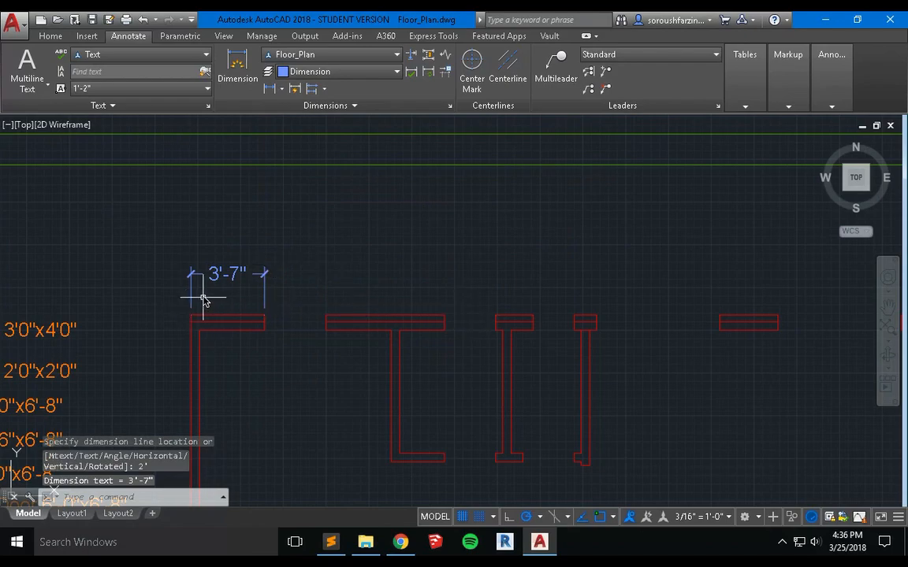
Add a linear dimension across the first opening in the upper wall, aligning its dimension line with the previous dimension.
scroll(203, 300, down, 1)
scroll(204, 300, up, 2)
scroll(353, 323, down, 1)
scroll(315, 334, up, 1)
scroll(304, 327, down, 1)
scroll(300, 327, up, 2)
middle_drag(247, 317, 283, 318)
key(Return)
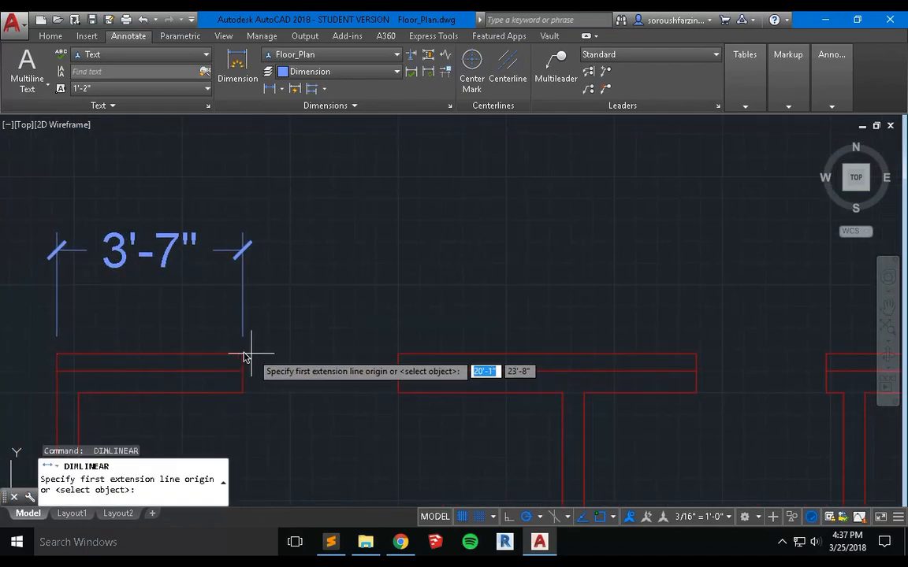
click(242, 354)
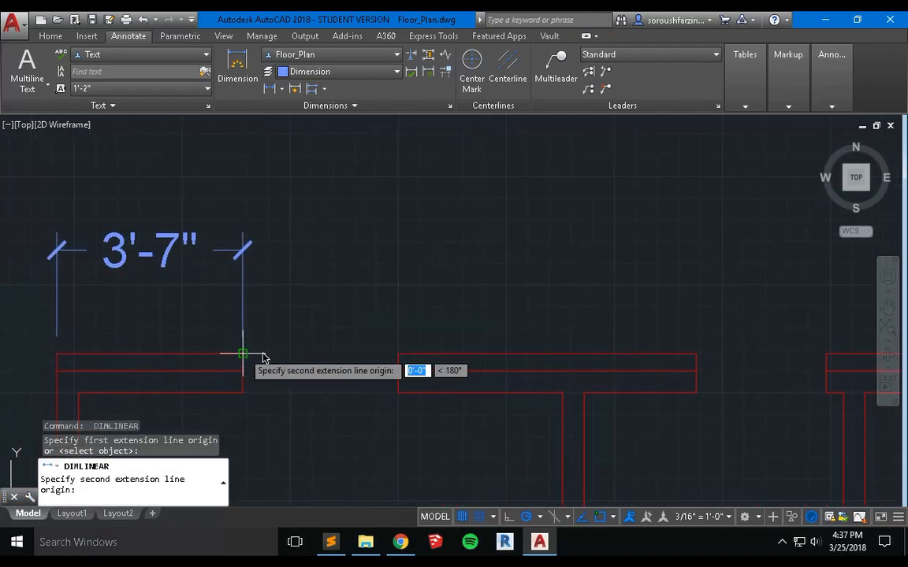
click(397, 354)
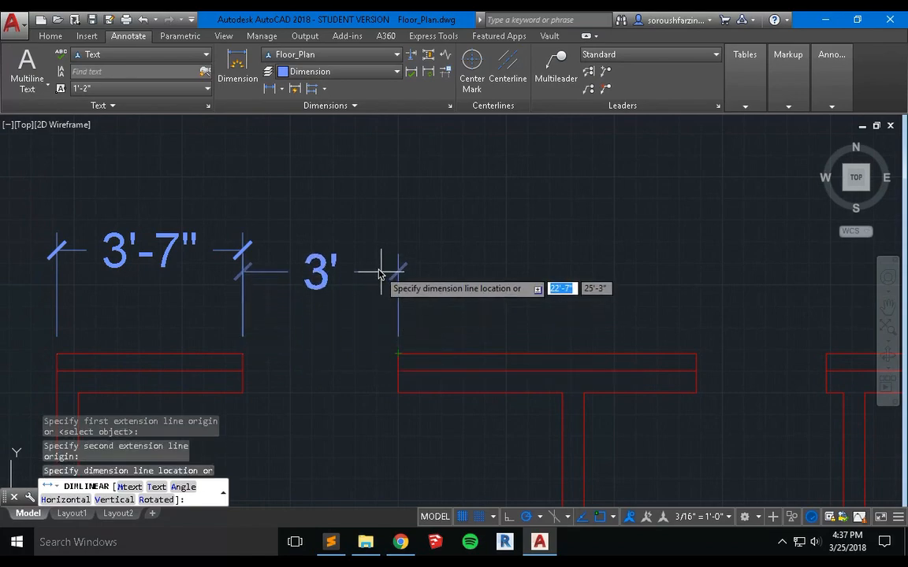
click(244, 251)
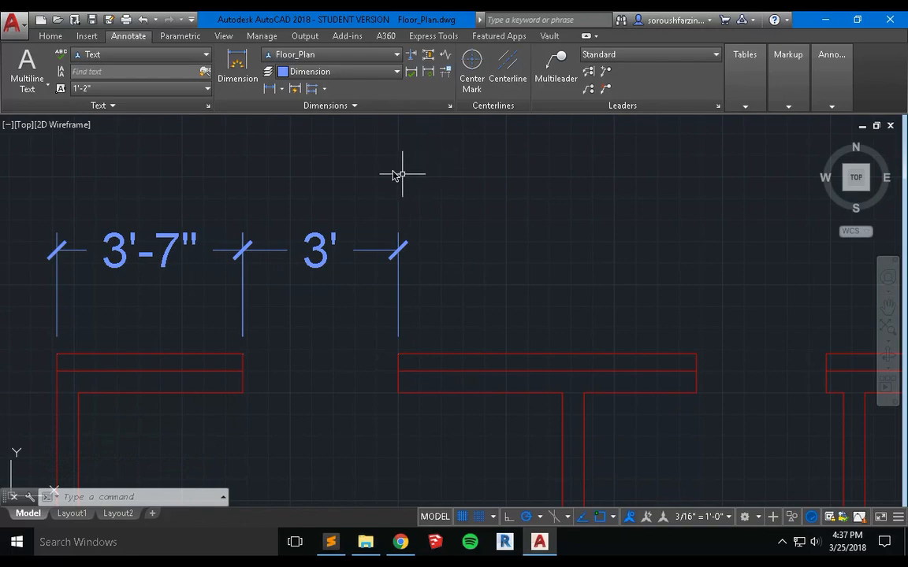
Add a linear dimension across the second upper wall segment, placing its dimension line slightly lower than the existing dimensions.
click(275, 90)
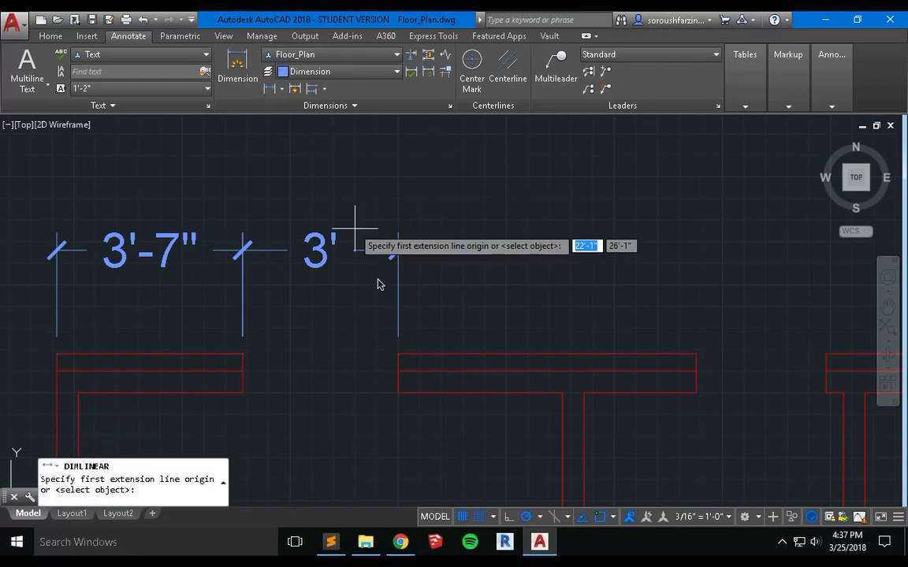
click(401, 355)
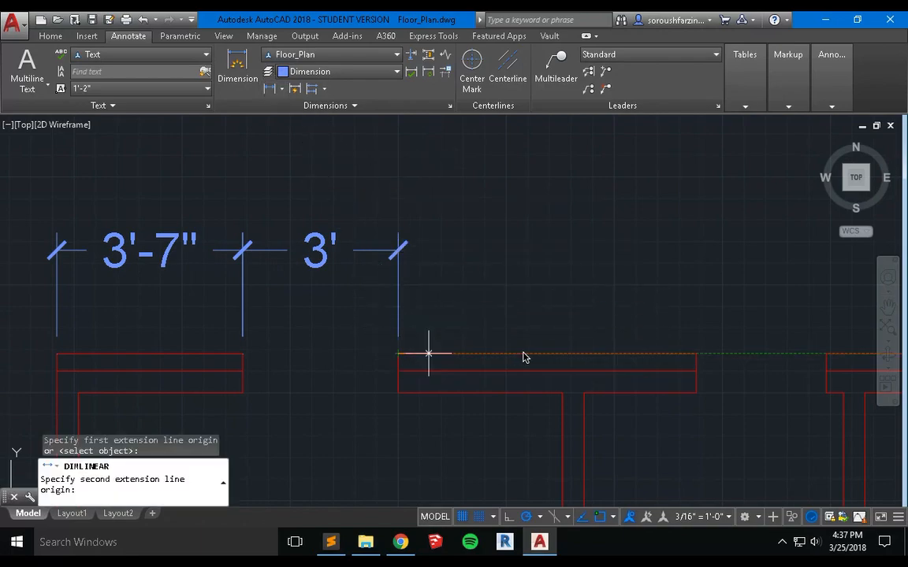
click(696, 358)
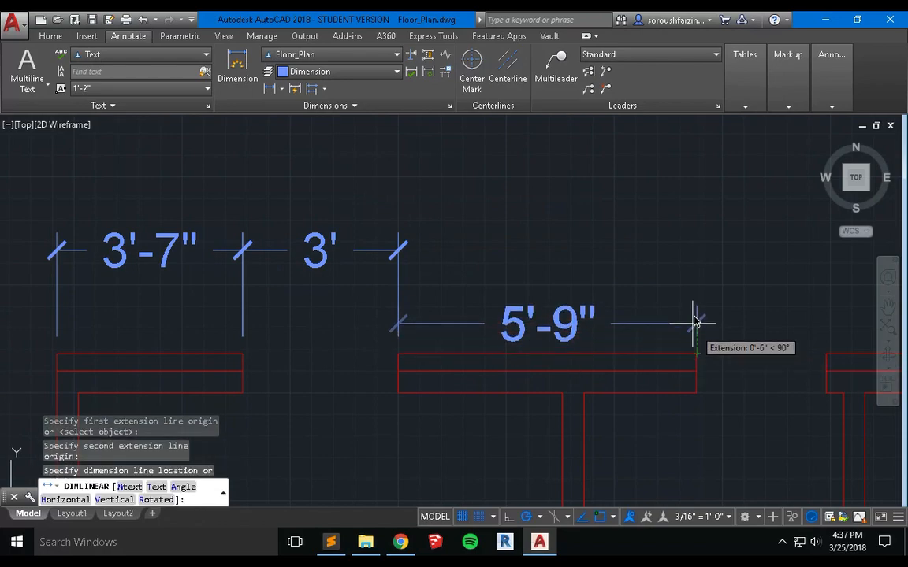
click(698, 276)
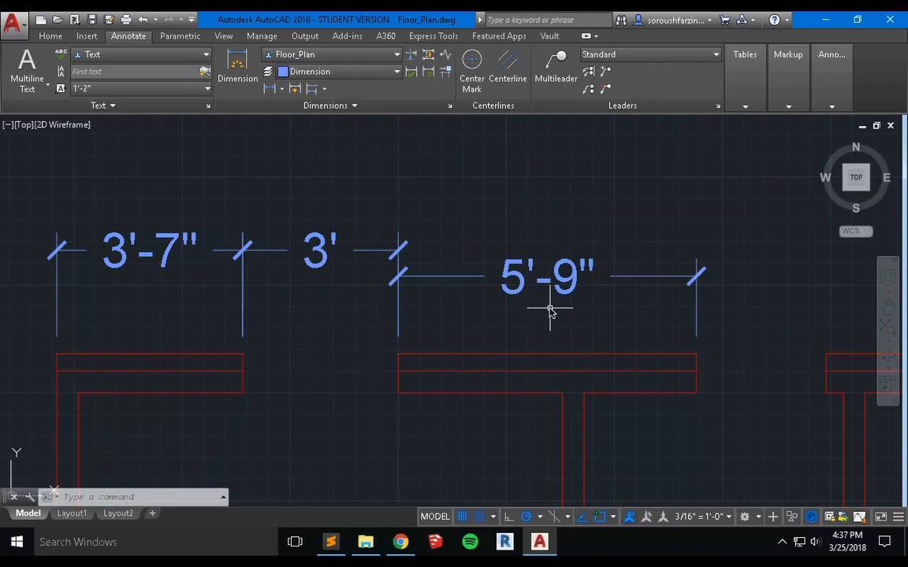
Erase the misaligned linear dimension above the second upper wall segment.
click(652, 212)
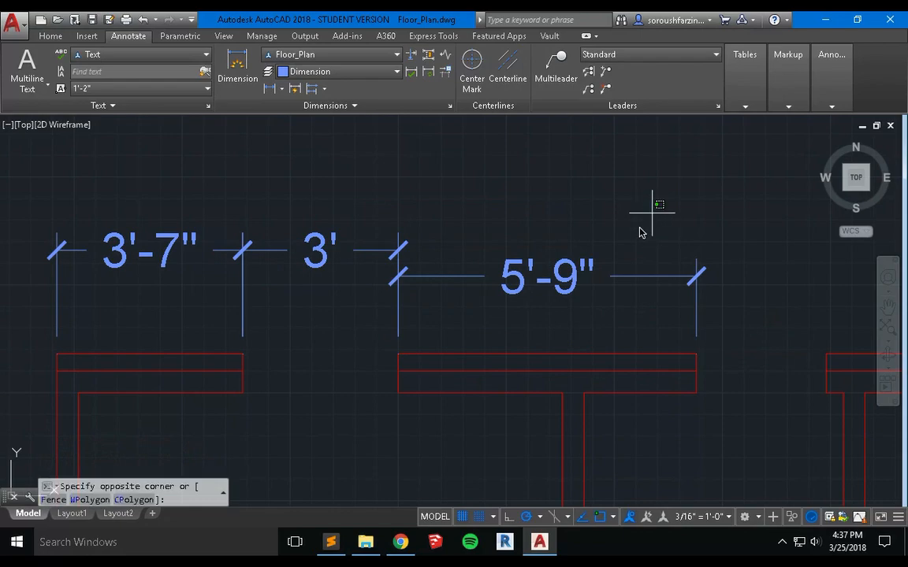
click(537, 284)
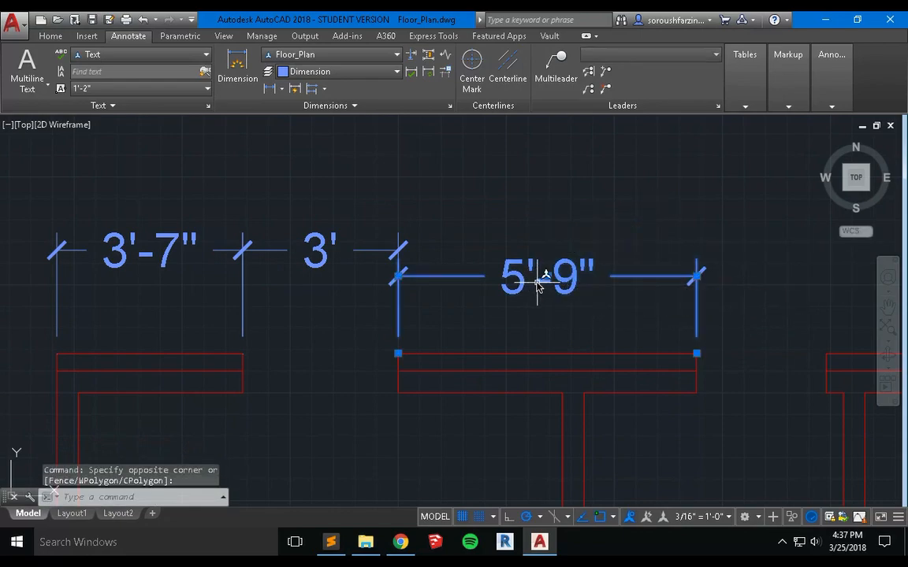
text(e)
key(space)
click(268, 90)
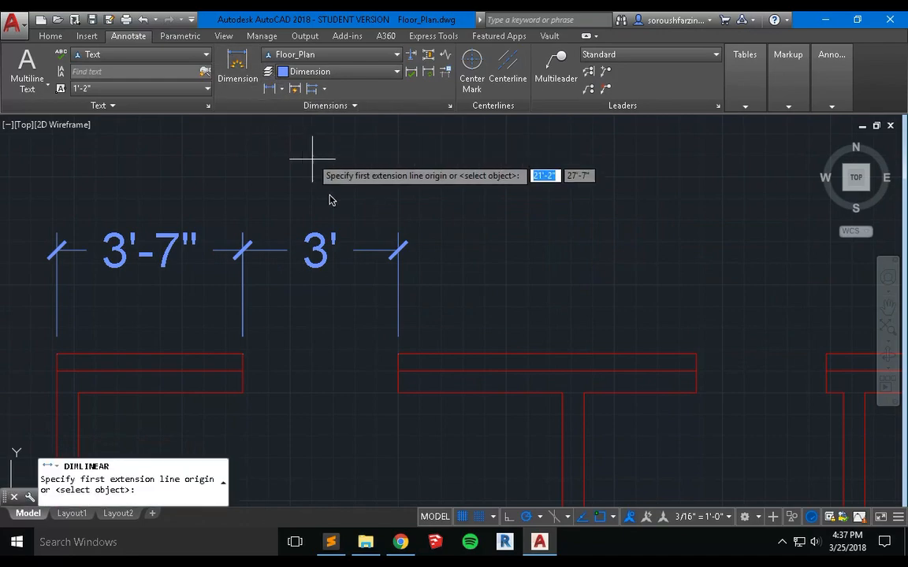
click(399, 355)
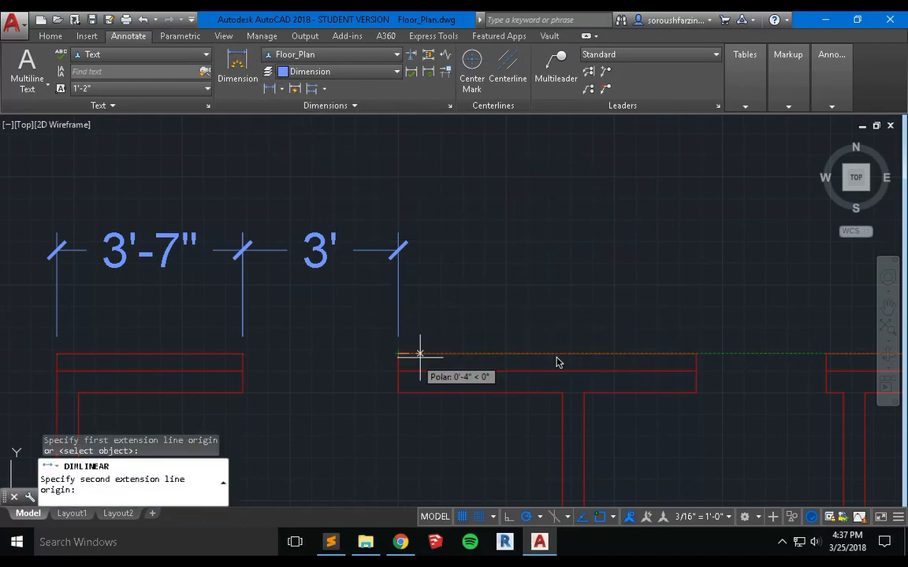
click(696, 354)
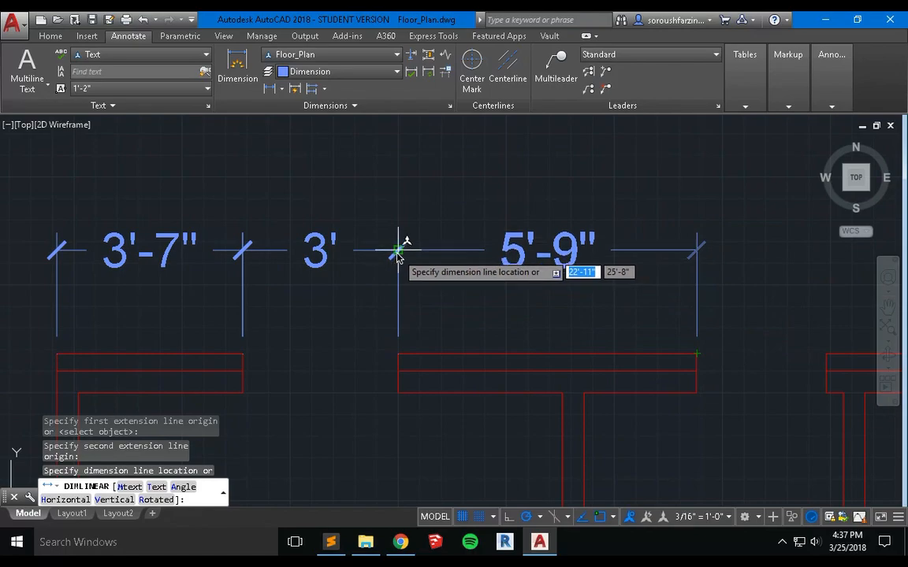
key(Escape)
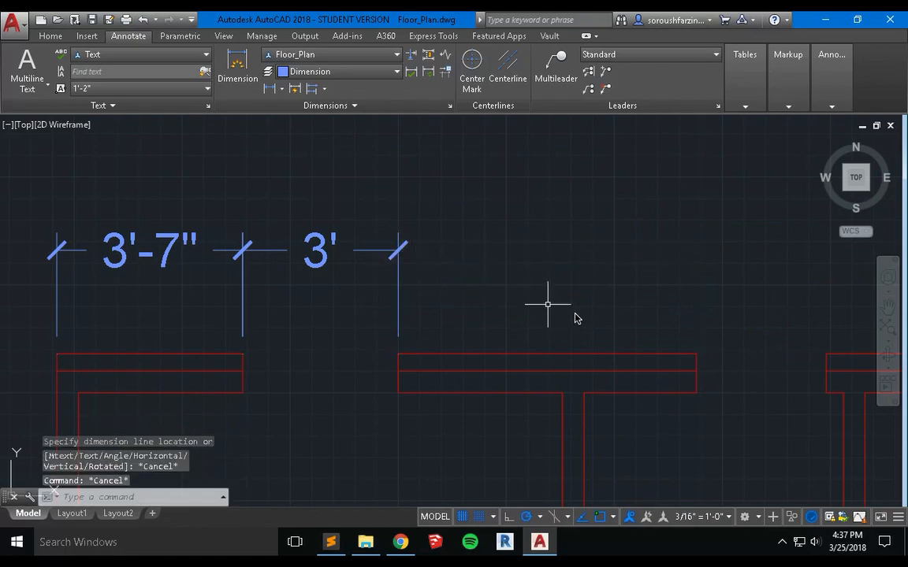
Continue the dimension chain from the first opening's dimension through the next five upper wall corners, ending at the fourth wall segment's right end.
scroll(597, 326, down, 4)
middle_drag(620, 329, 354, 332)
scroll(355, 332, up, 5)
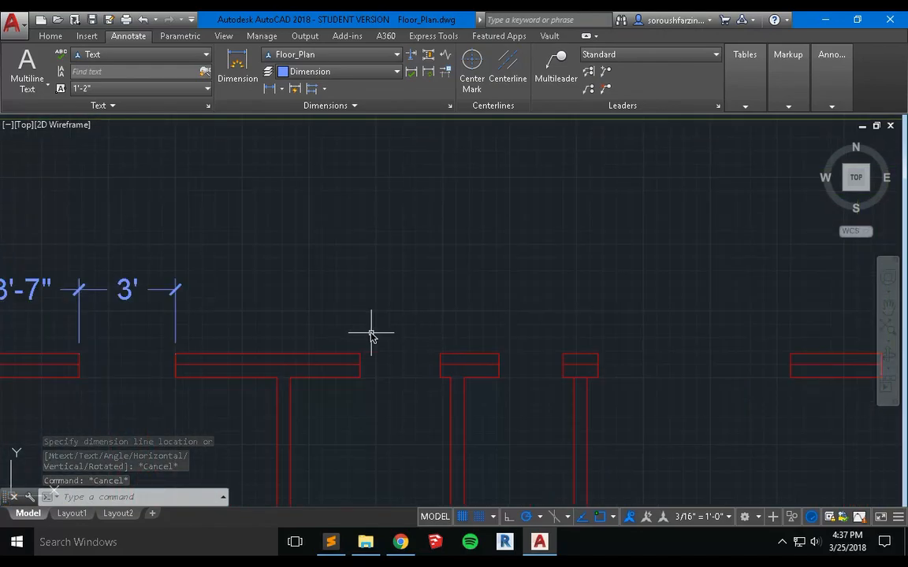
scroll(372, 336, down, 3)
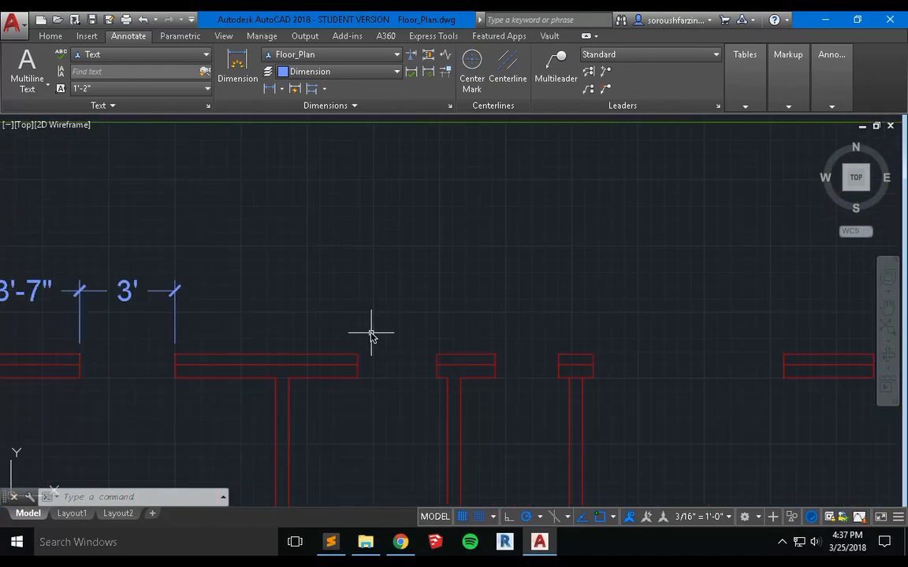
scroll(370, 335, down, 3)
scroll(333, 330, up, 2)
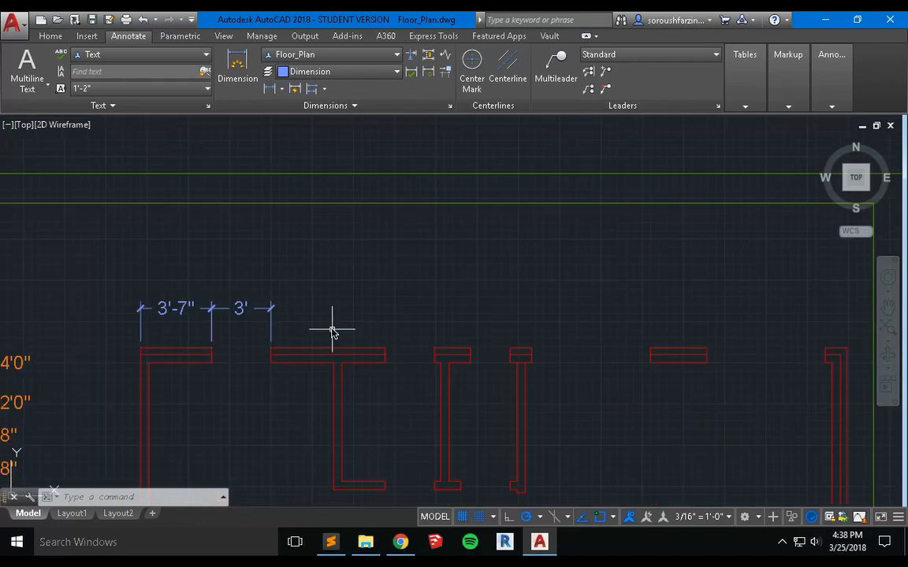
click(324, 90)
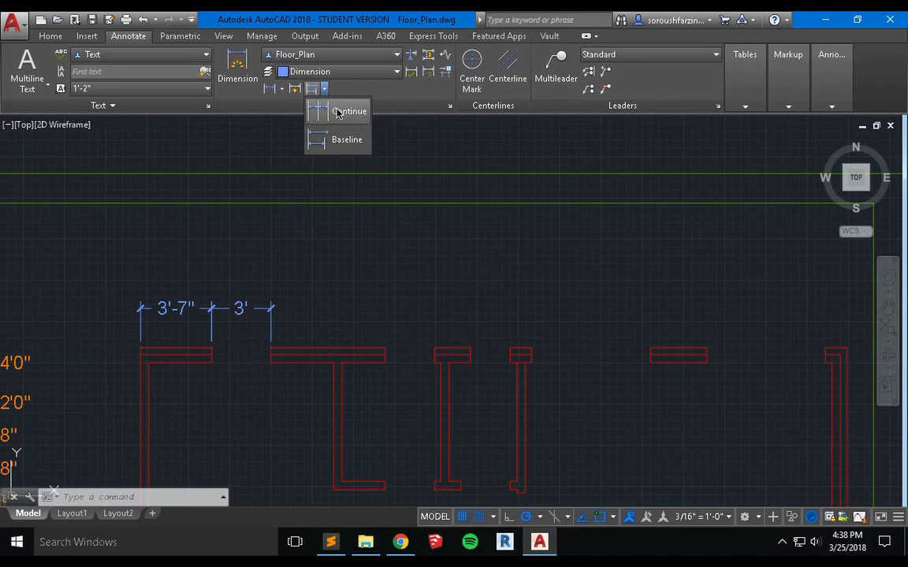
click(337, 112)
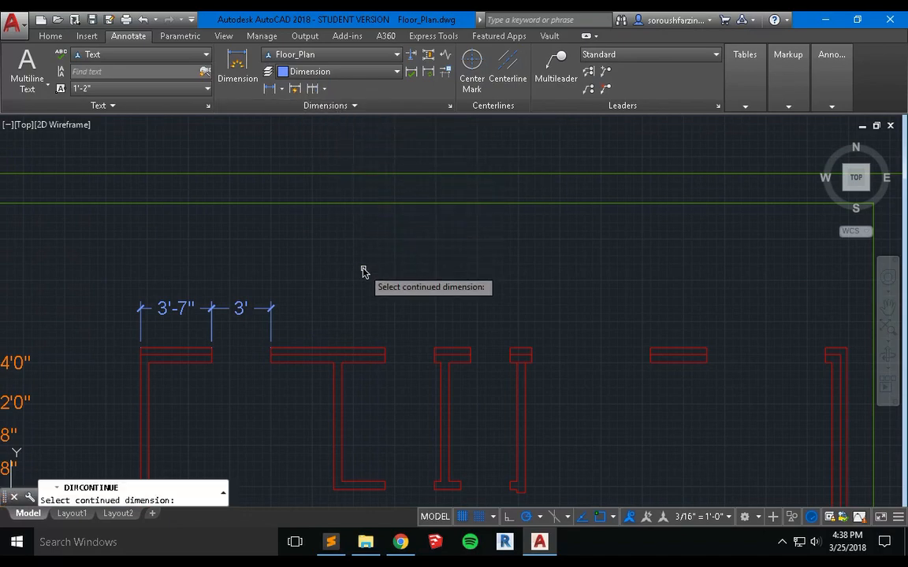
click(270, 321)
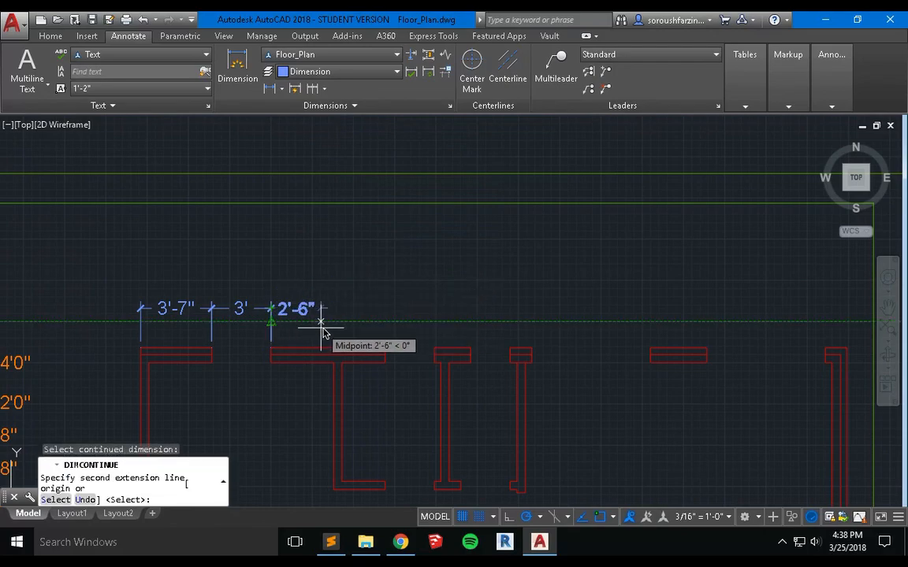
click(386, 348)
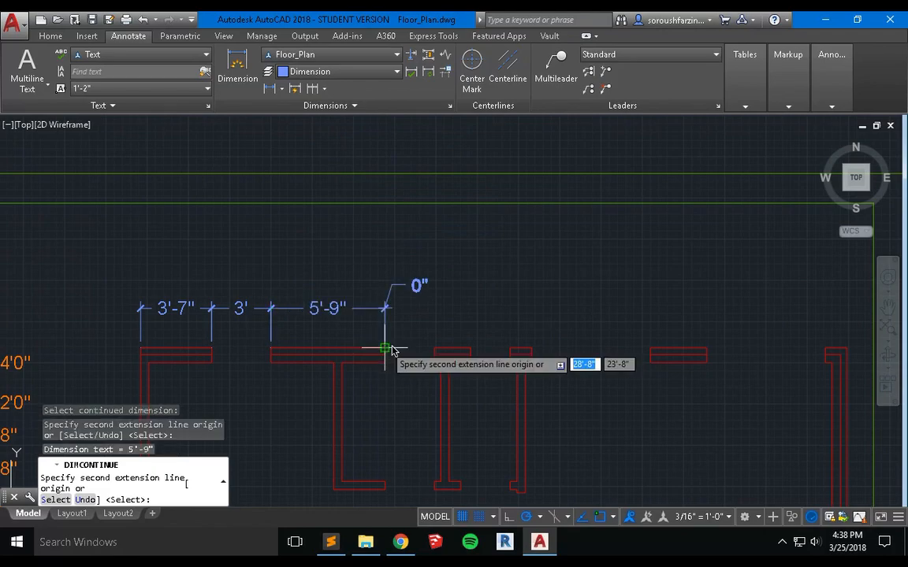
click(434, 348)
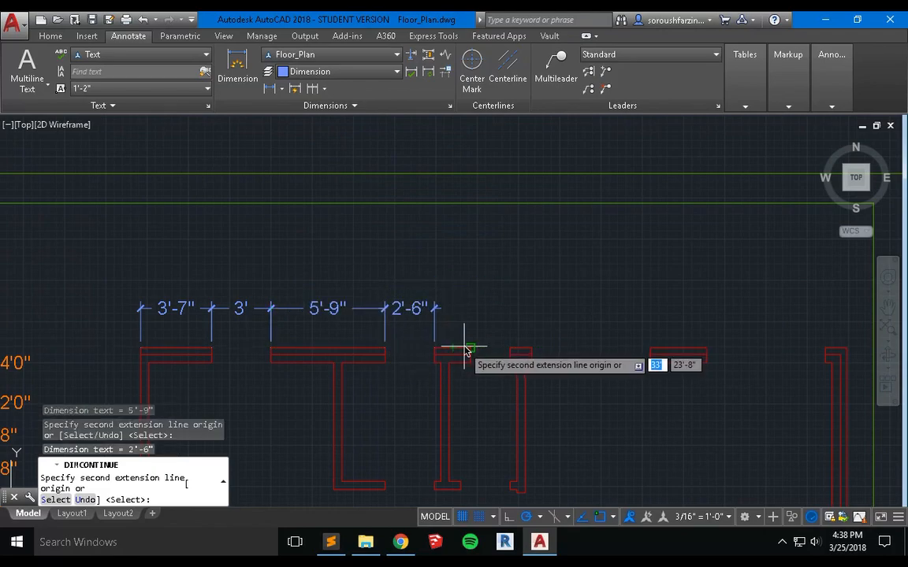
click(471, 348)
click(510, 348)
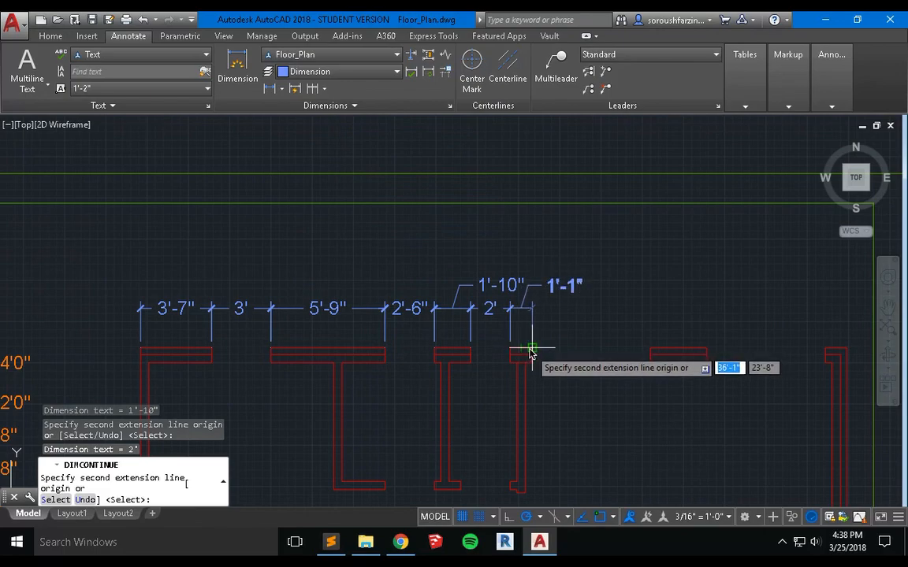
click(532, 348)
key(Escape)
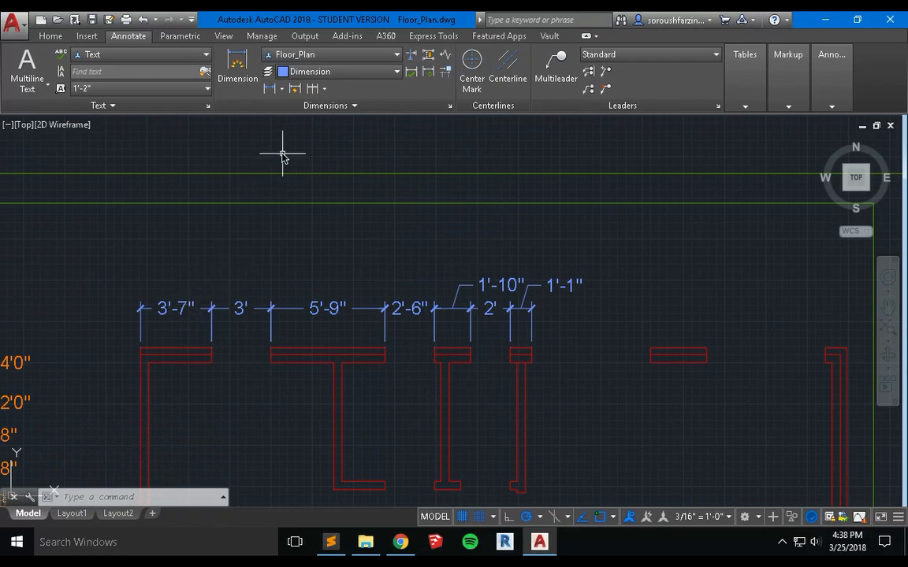
Modify the Floor_Plan dimension style so its text is placed vertically Above the dimension line.
click(450, 108)
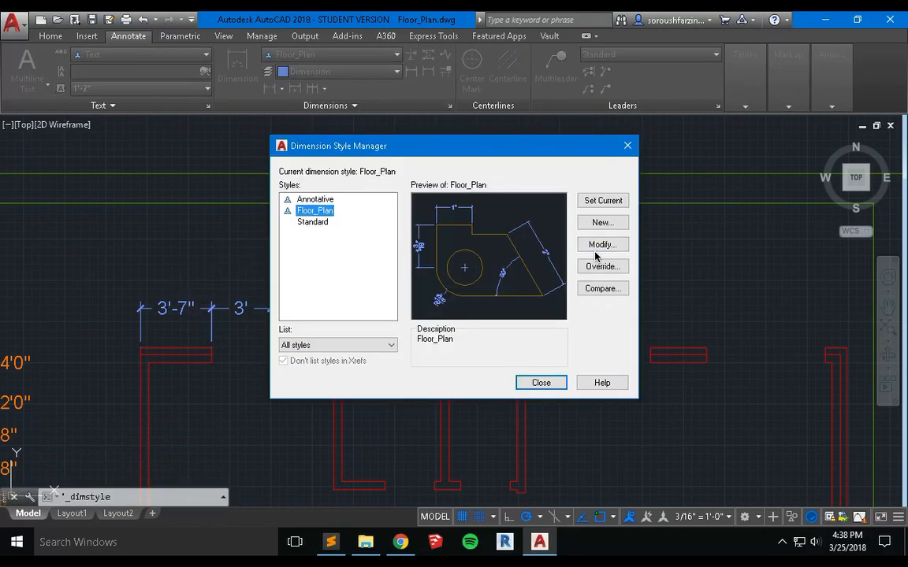
click(601, 245)
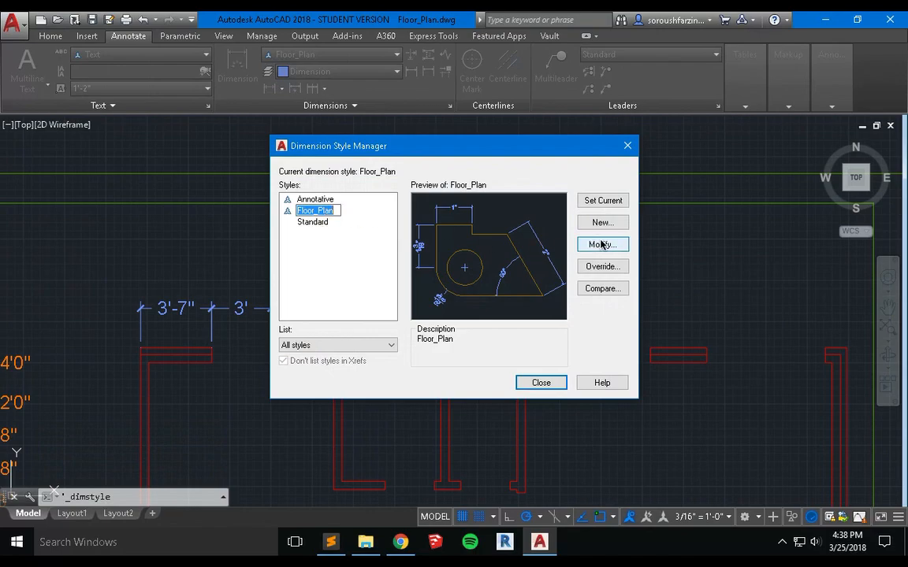
drag(601, 162, 426, 64)
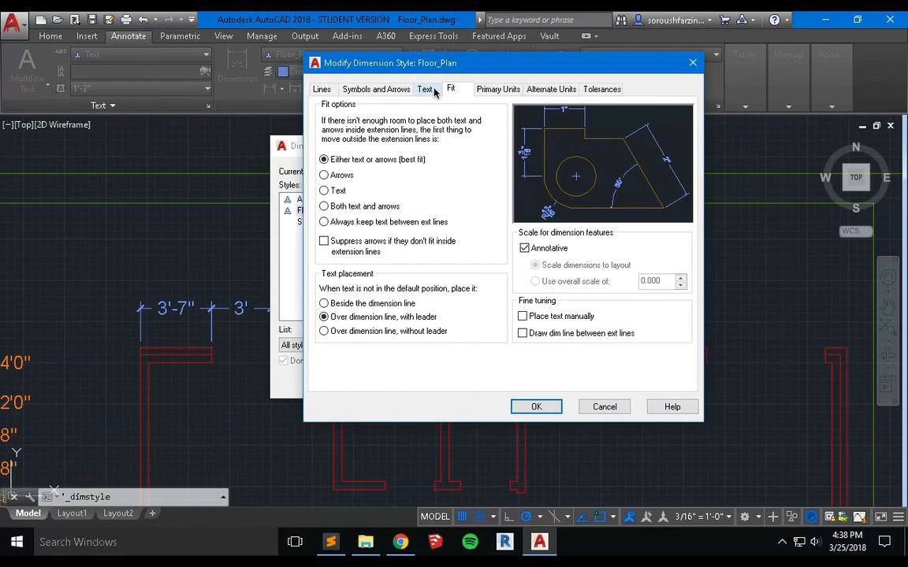
click(426, 90)
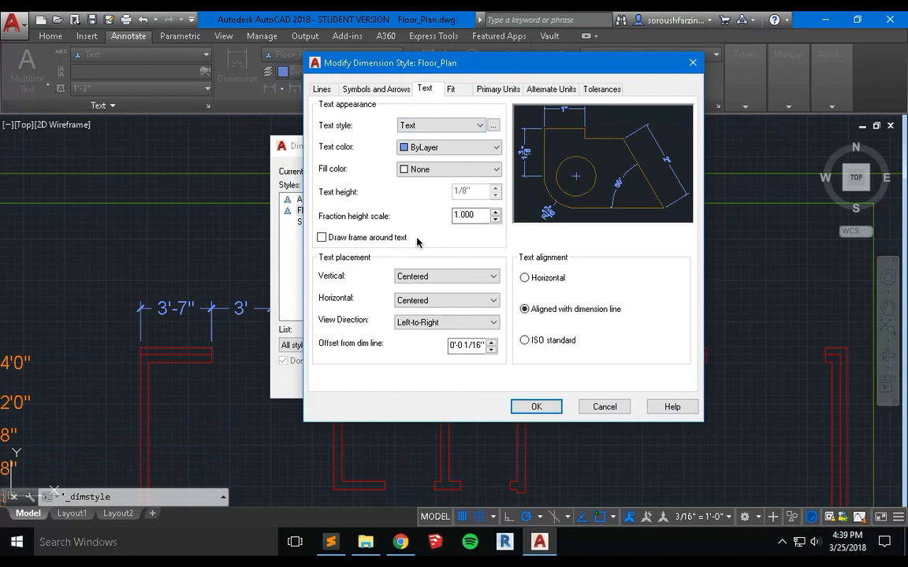
click(423, 278)
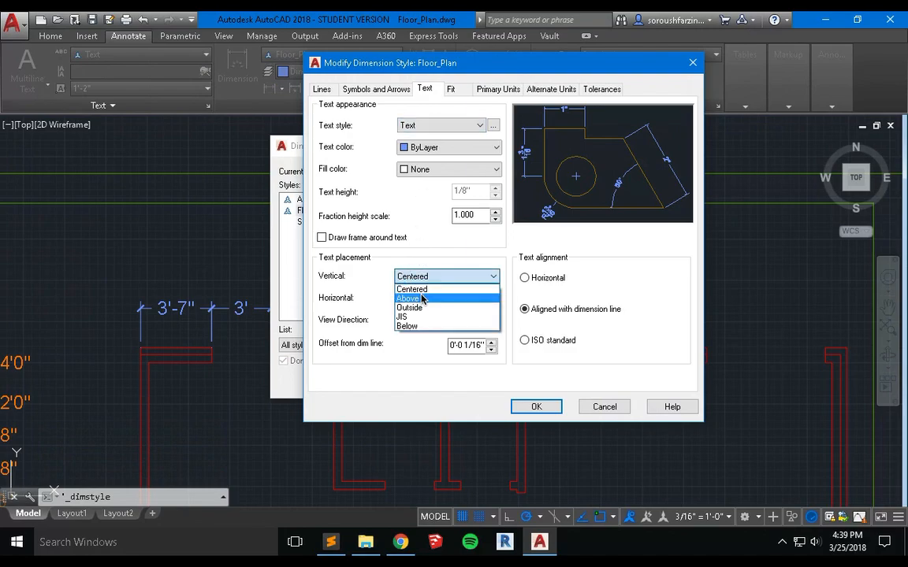
click(423, 299)
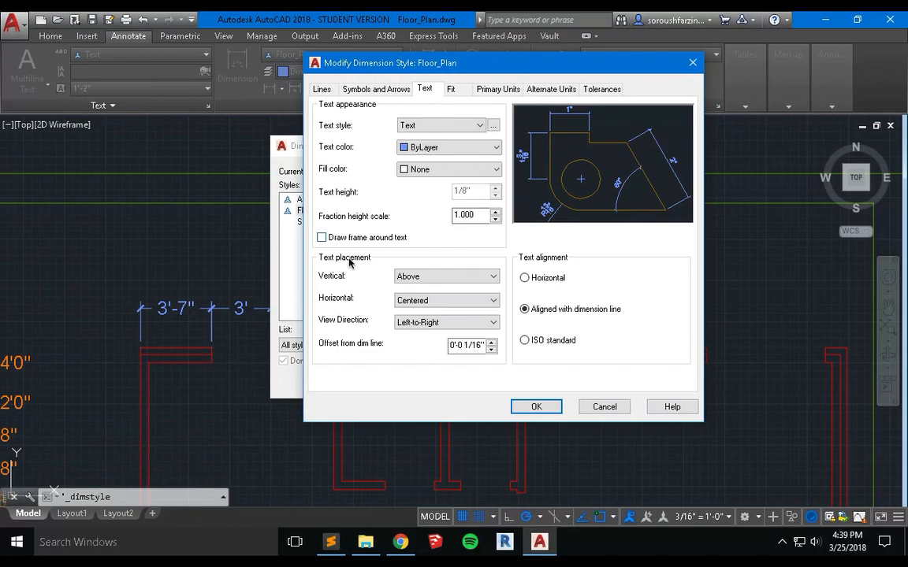
Create a new text style named Dimensions with a paper text height of 1/10".
click(493, 126)
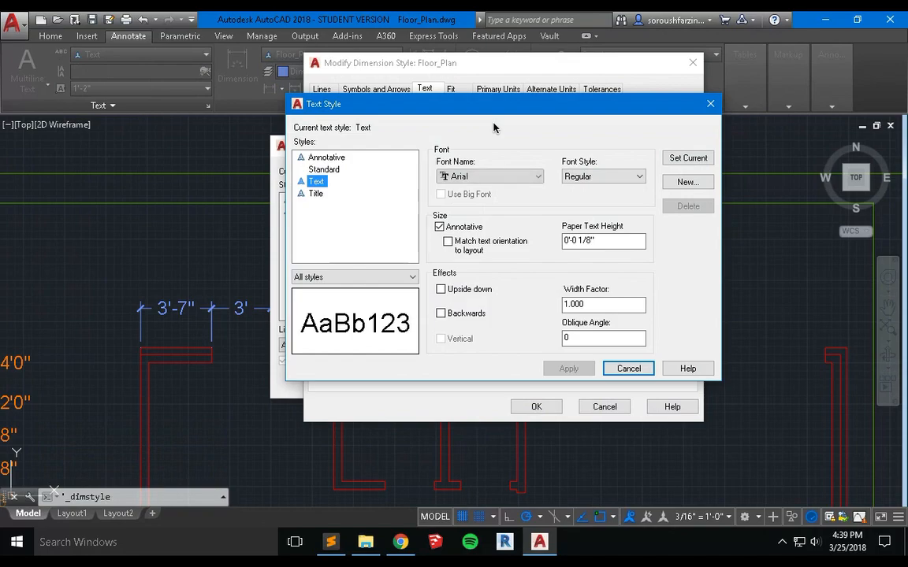
drag(531, 109, 530, 95)
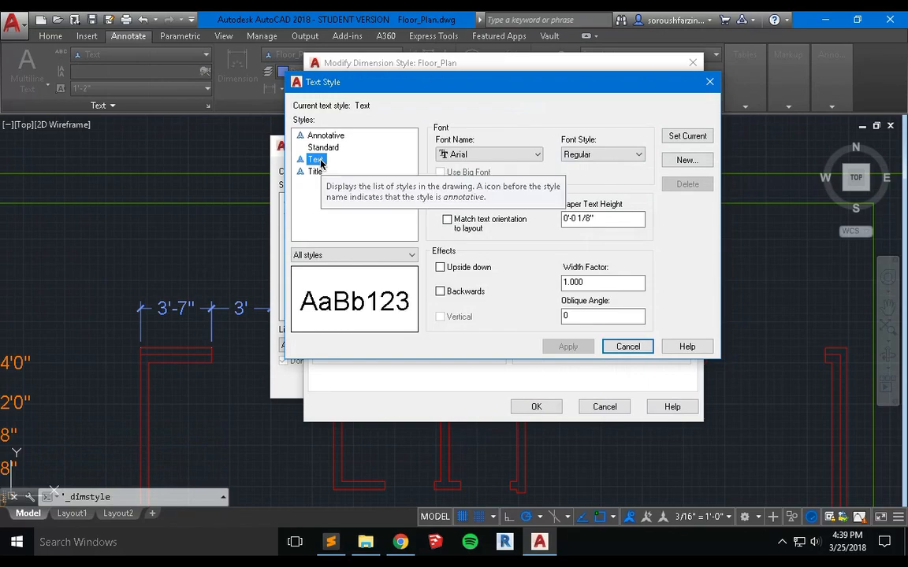
click(687, 160)
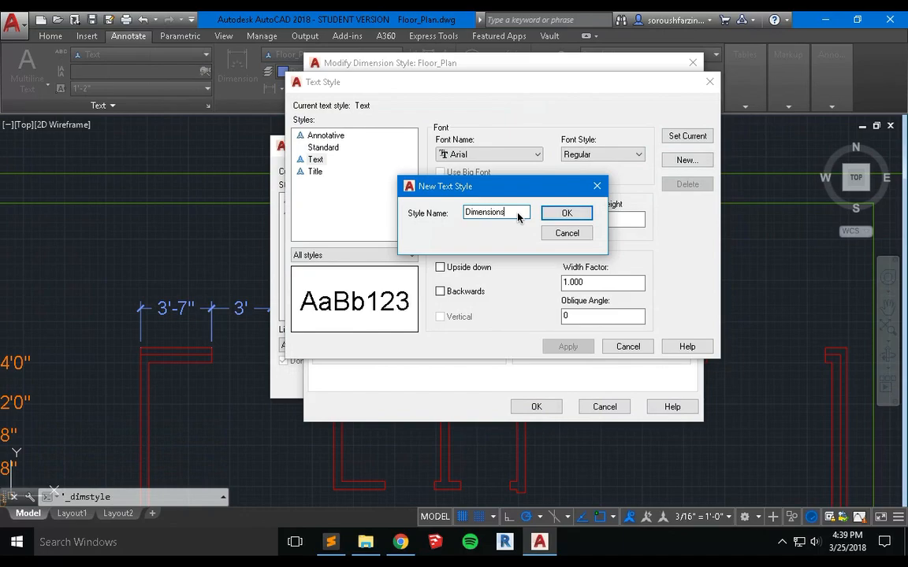
key(Return)
click(588, 224)
key(BackSpace)
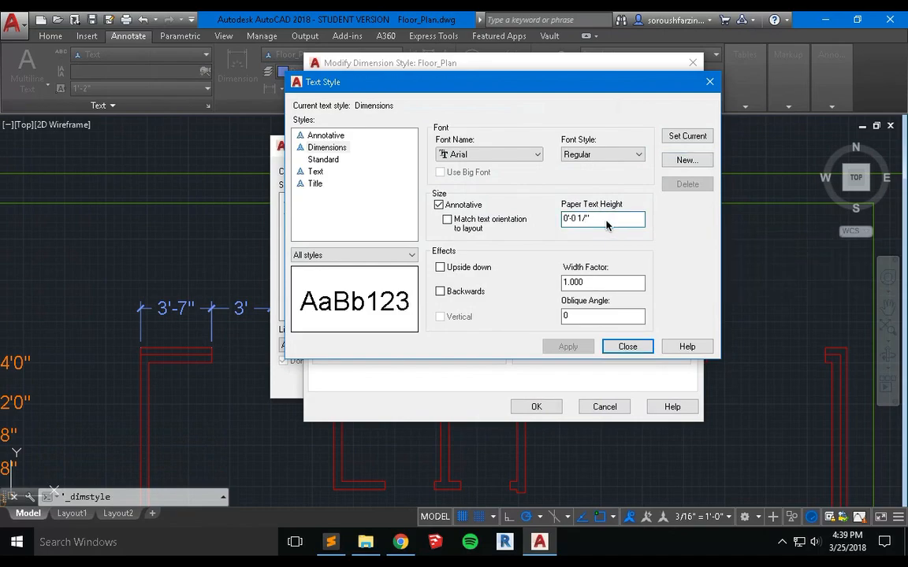
text(10)
click(579, 346)
click(606, 350)
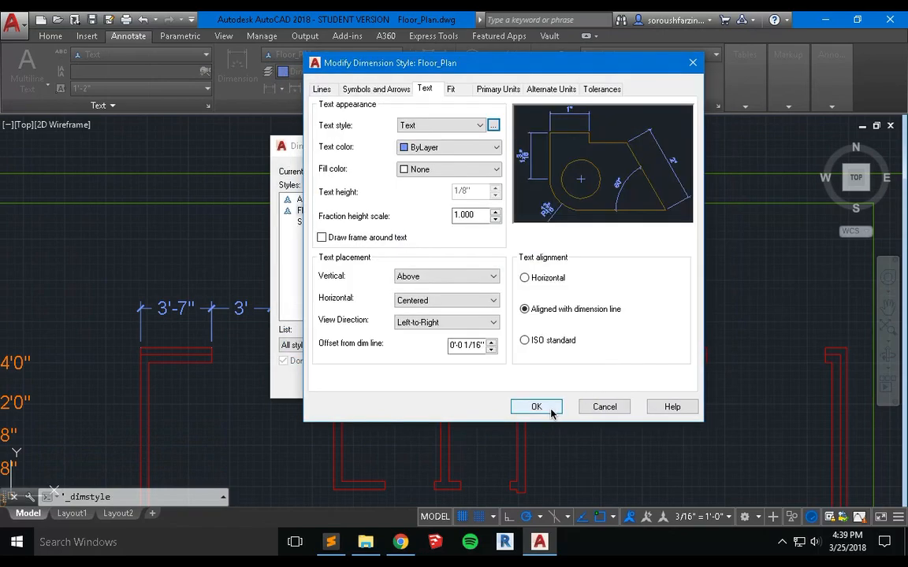
Assign the Dimensions text style to the Floor_Plan dimension style and save the style changes.
click(479, 126)
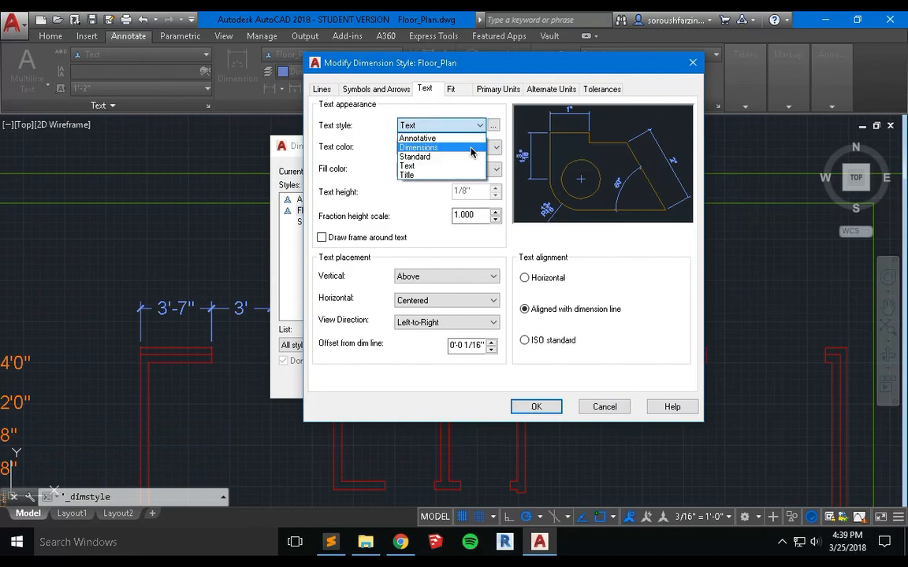
click(424, 147)
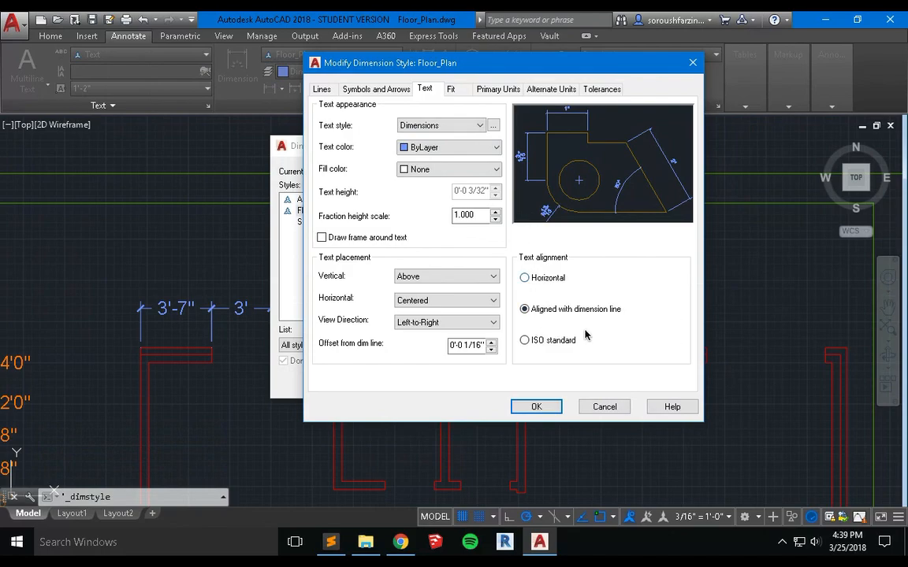
click(551, 407)
click(540, 383)
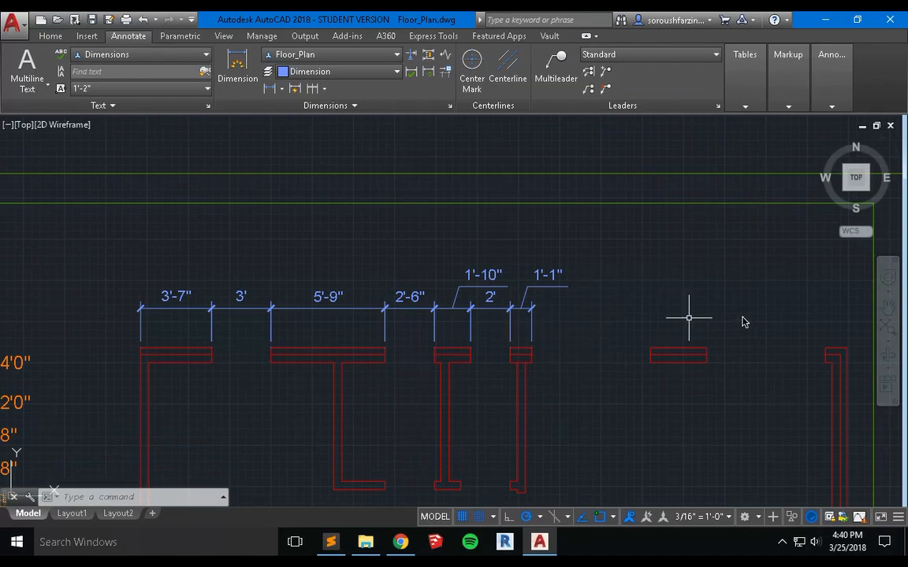
Continue the dimension chain through the next four upper wall corners, ending at the building's upper right outer corner.
click(324, 92)
click(334, 111)
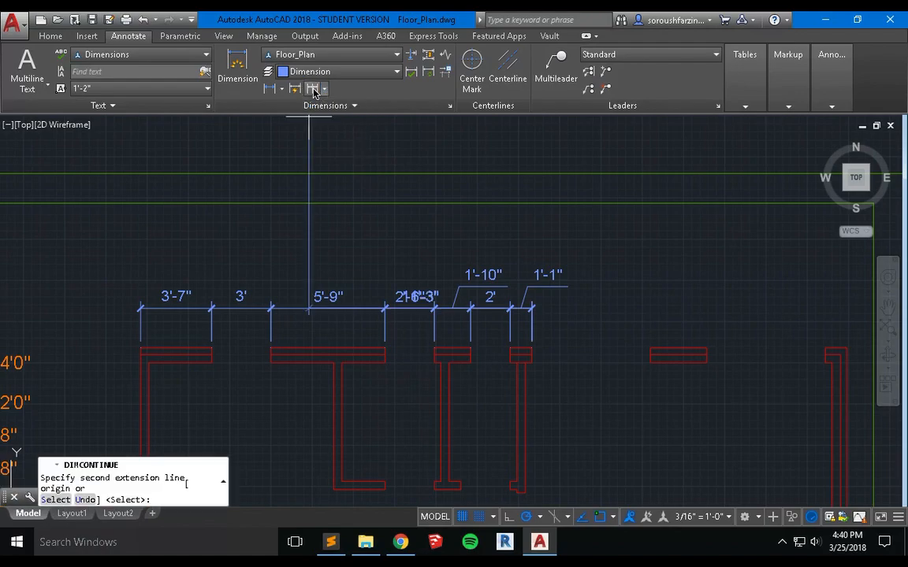
click(652, 348)
click(706, 348)
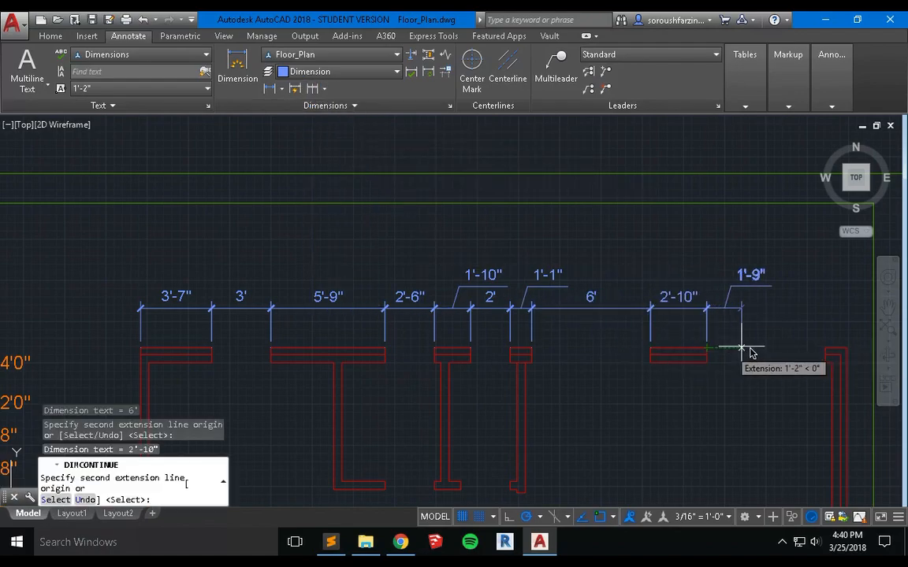
click(826, 348)
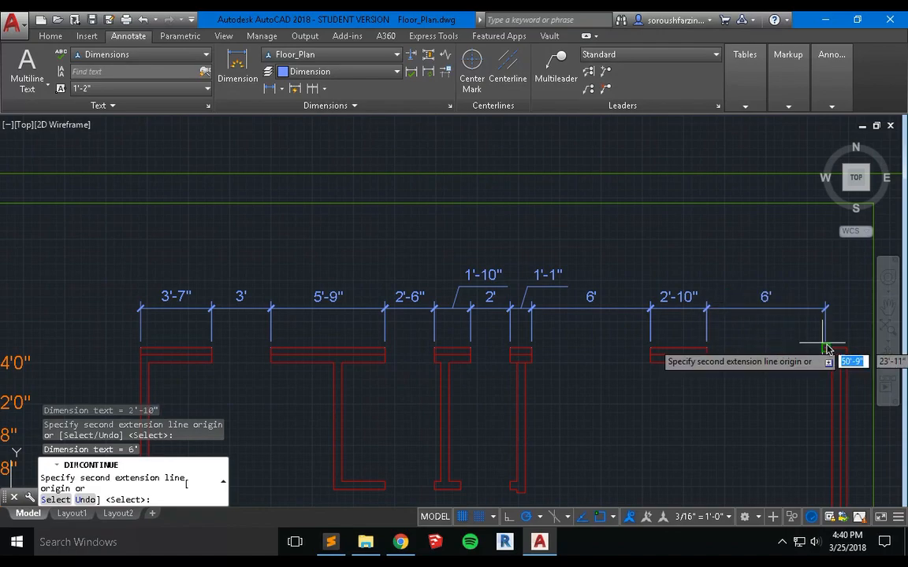
click(847, 347)
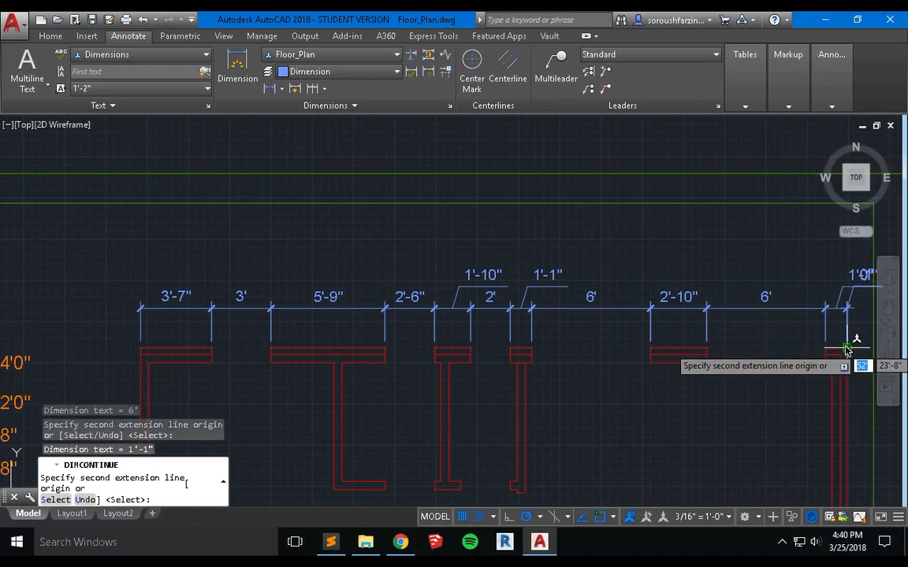
key(Escape)
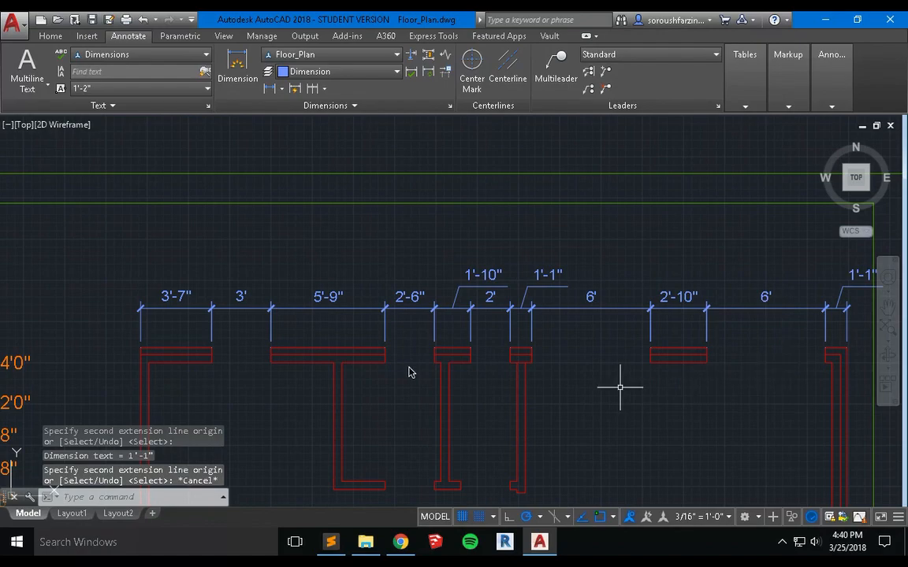
Continue the dimension chain from the left extension line of the first wall segment's dimension to the far left wall's outer top corner.
scroll(158, 330, down, 2)
middle_drag(186, 330, 407, 328)
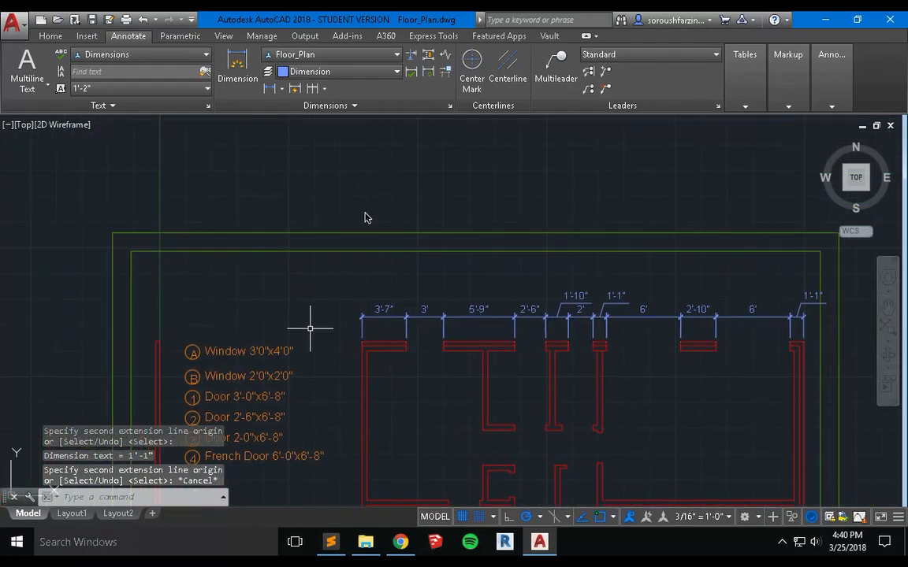
click(311, 90)
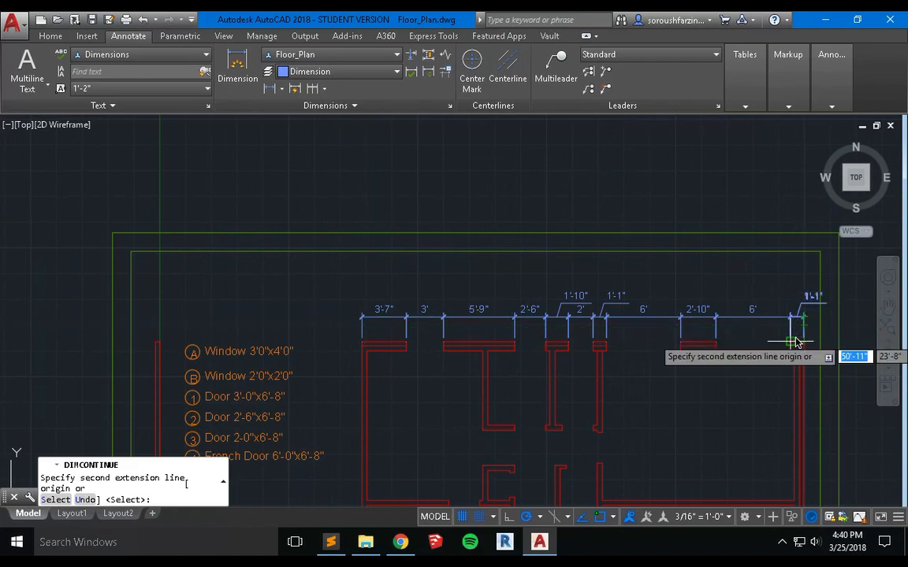
key(Return)
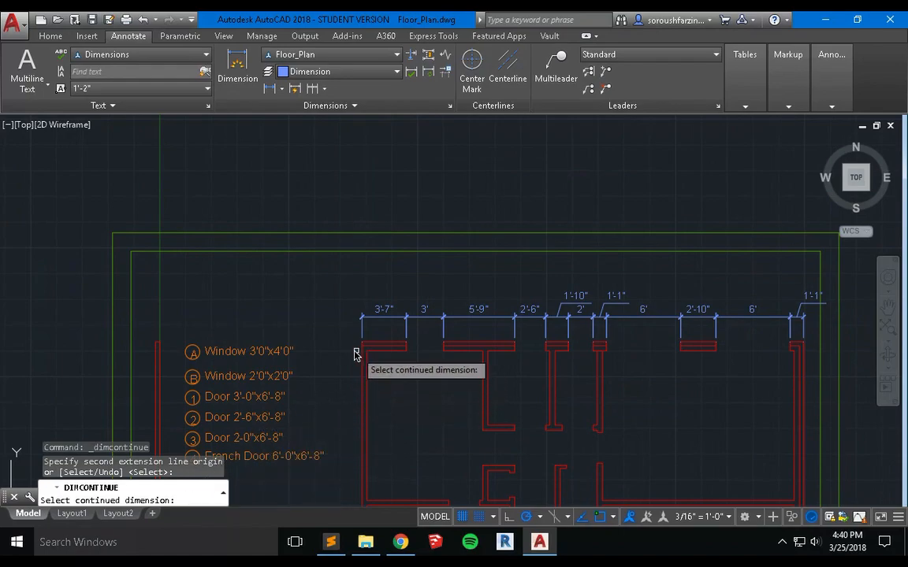
scroll(345, 344, up, 4)
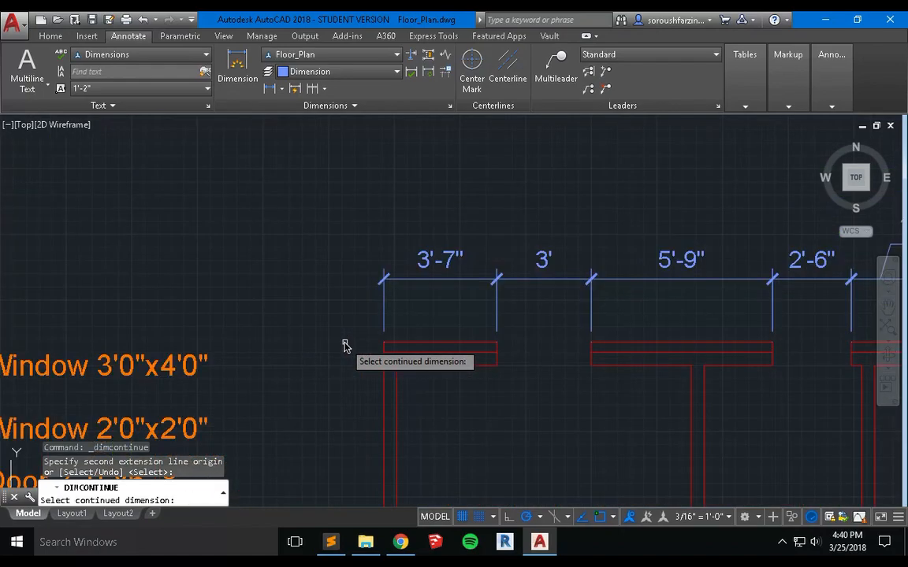
click(384, 315)
scroll(442, 327, down, 2)
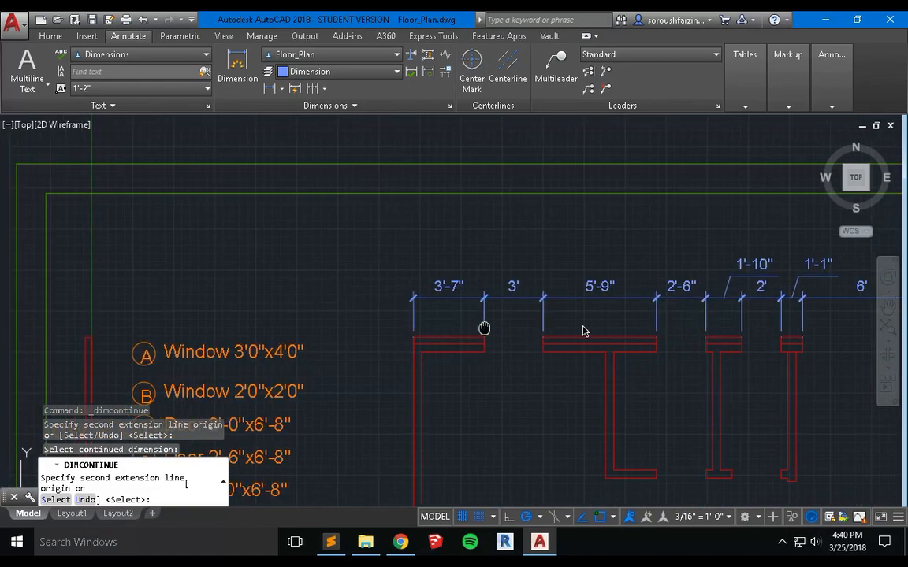
middle_drag(442, 328, 603, 331)
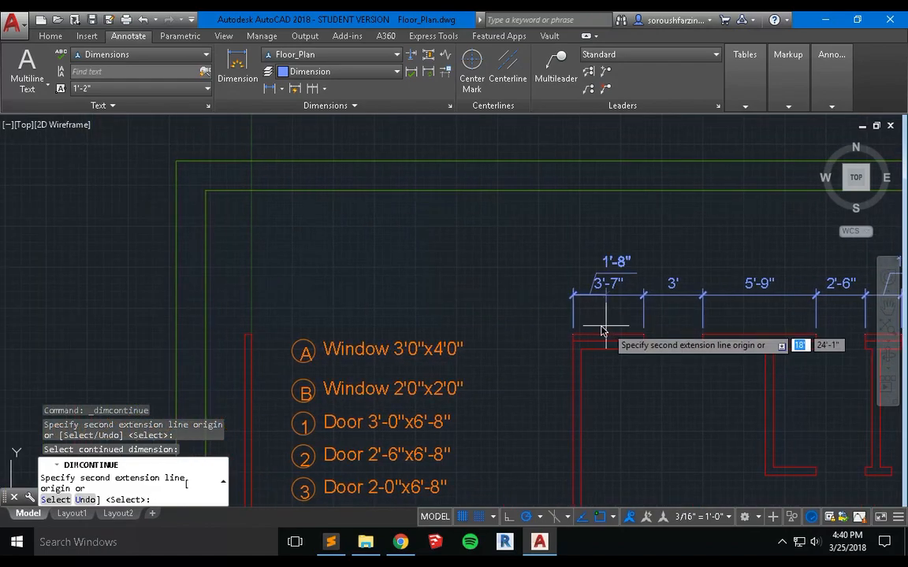
click(244, 337)
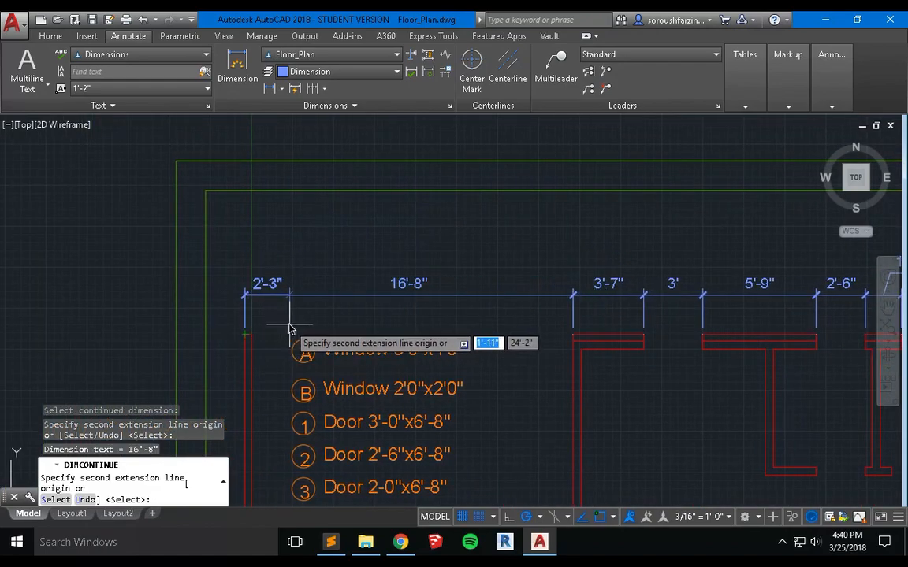
key(Escape)
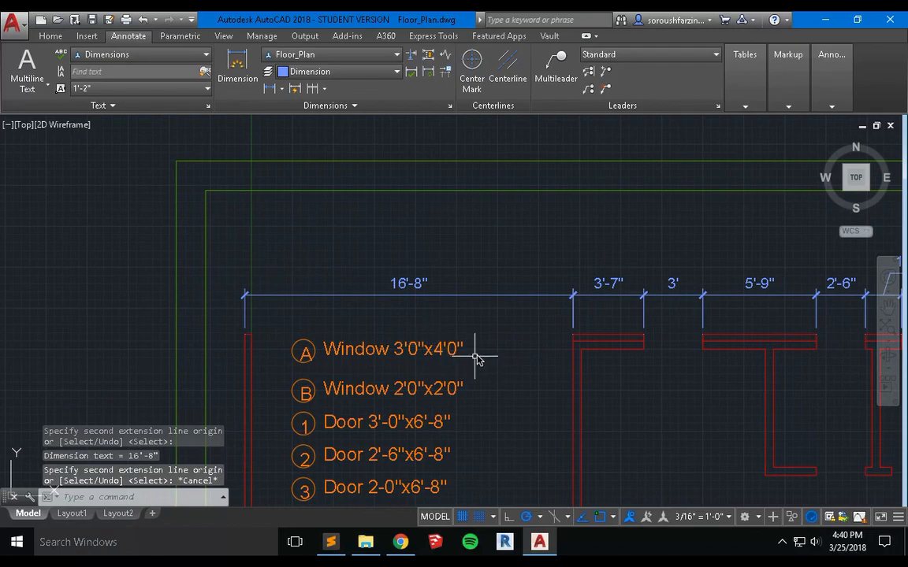
Move the text of the rightmost upper wall dimension left, above the neighbouring 6' dimension and inside the drawing border.
scroll(488, 354, down, 2)
scroll(494, 353, down, 1)
scroll(508, 358, up, 1)
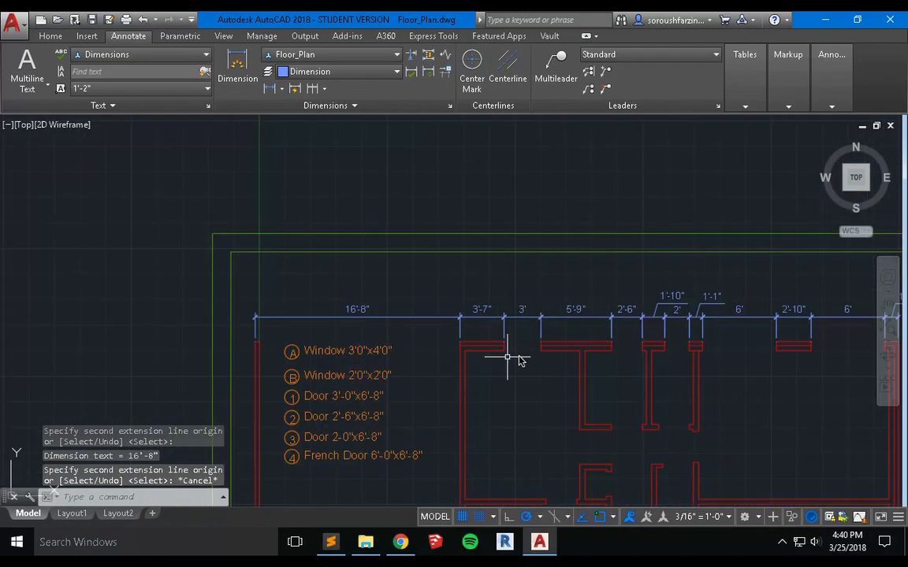
middle_drag(665, 361, 443, 357)
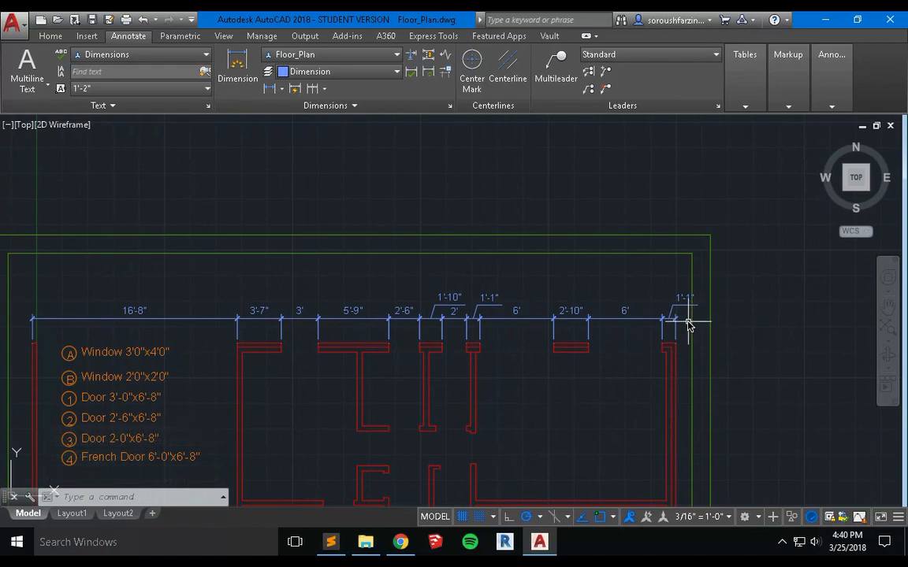
scroll(682, 318, down, 1)
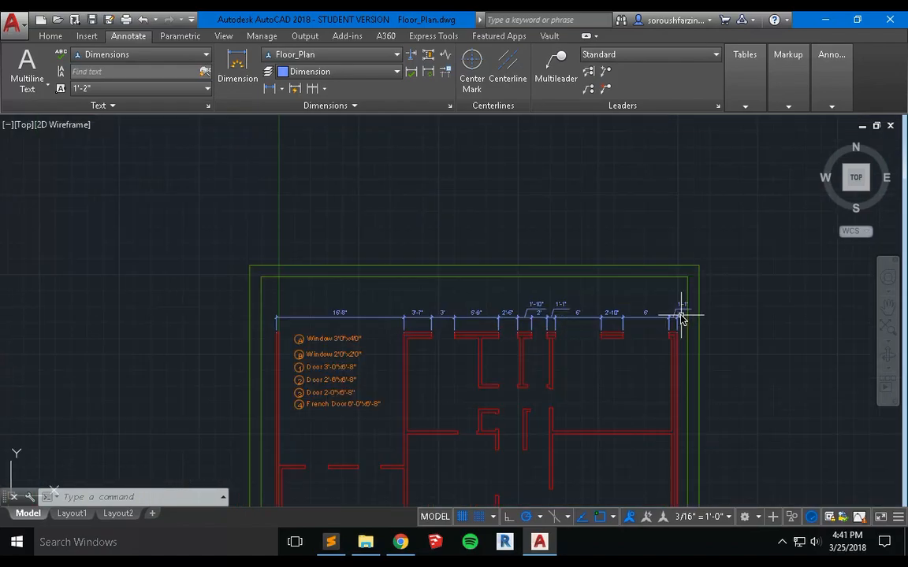
scroll(682, 310, up, 2)
scroll(681, 308, up, 2)
click(678, 300)
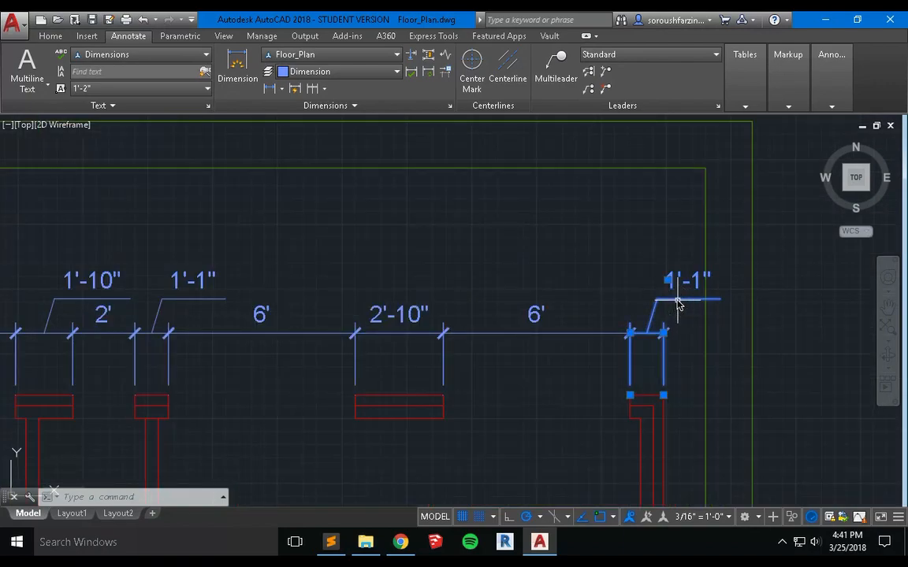
click(667, 282)
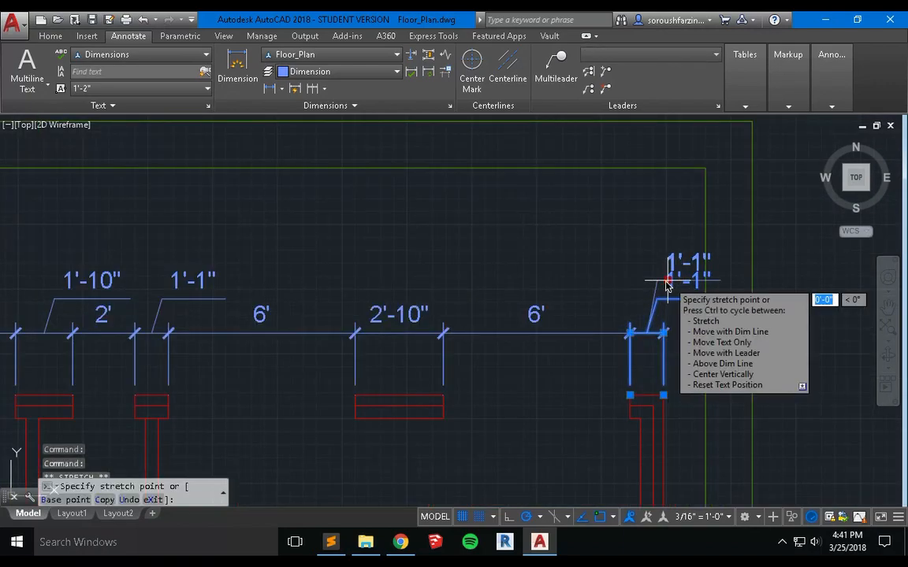
click(611, 279)
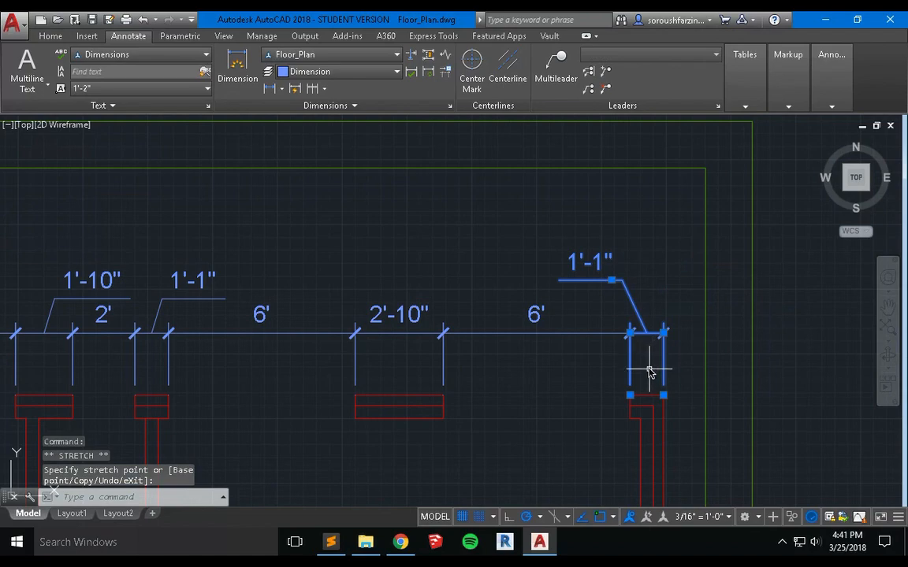
key(Escape)
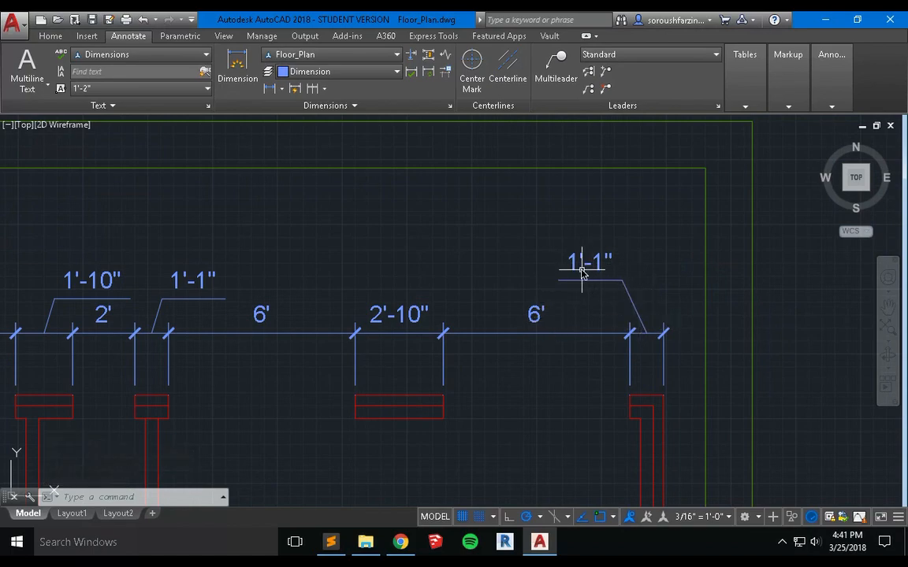
Move the text of the rightmost 6' upper wall dimension about 1' left along its dimension line.
click(535, 315)
mouse_move(535, 314)
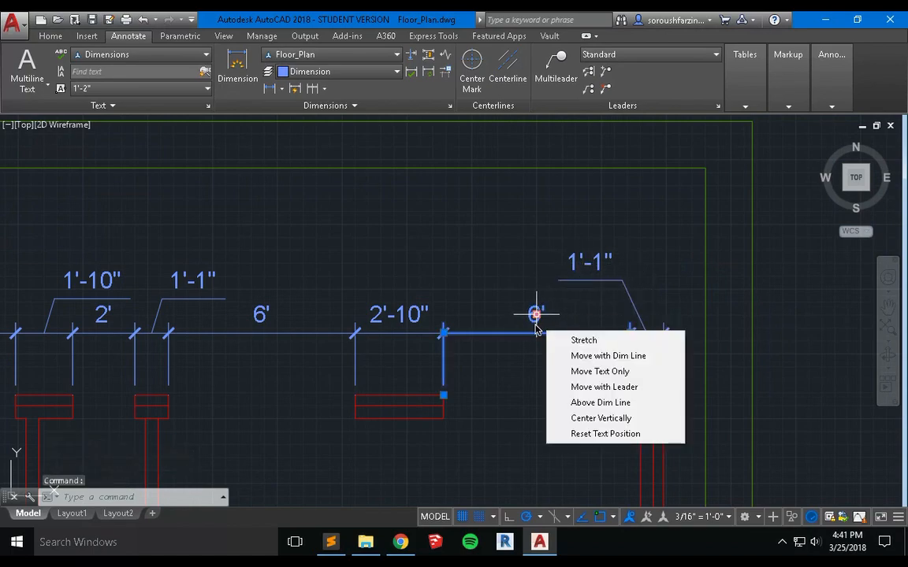
click(522, 296)
click(514, 253)
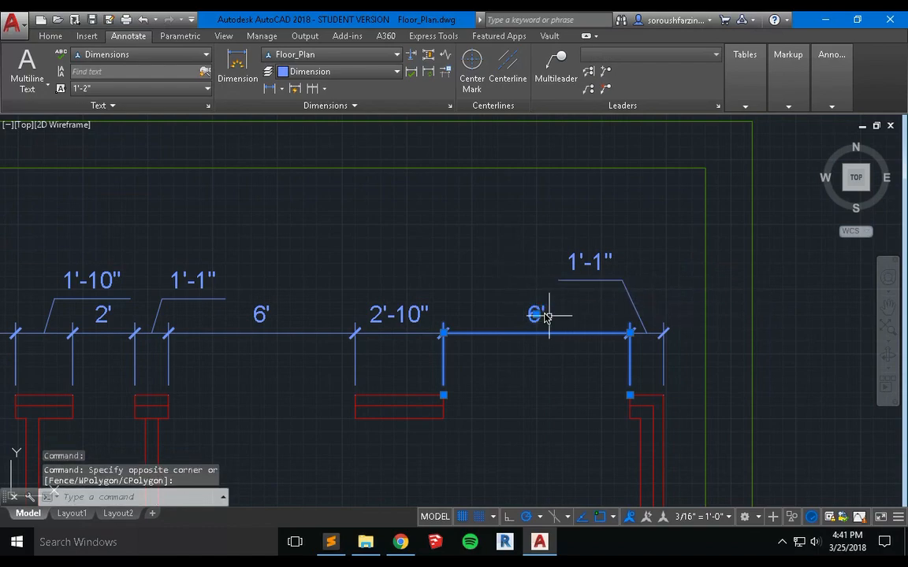
click(535, 315)
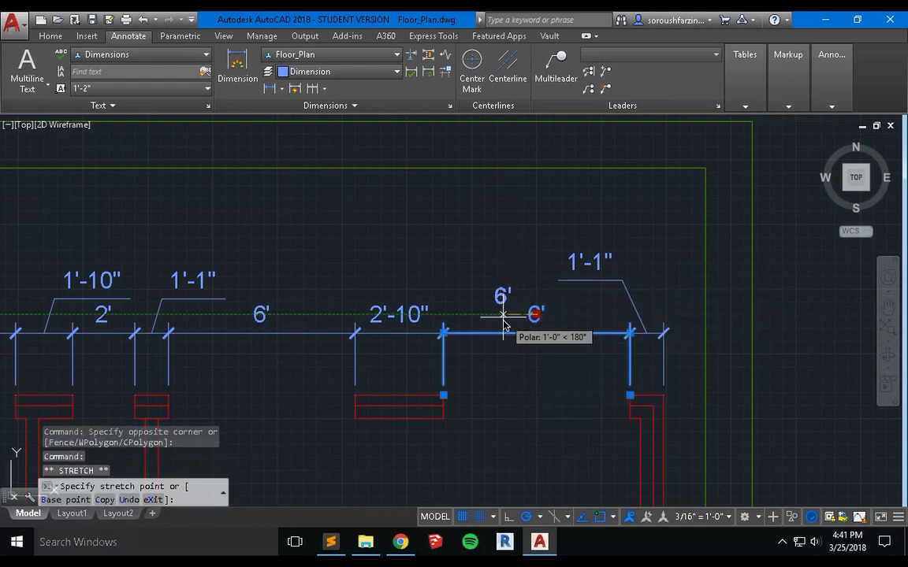
click(502, 339)
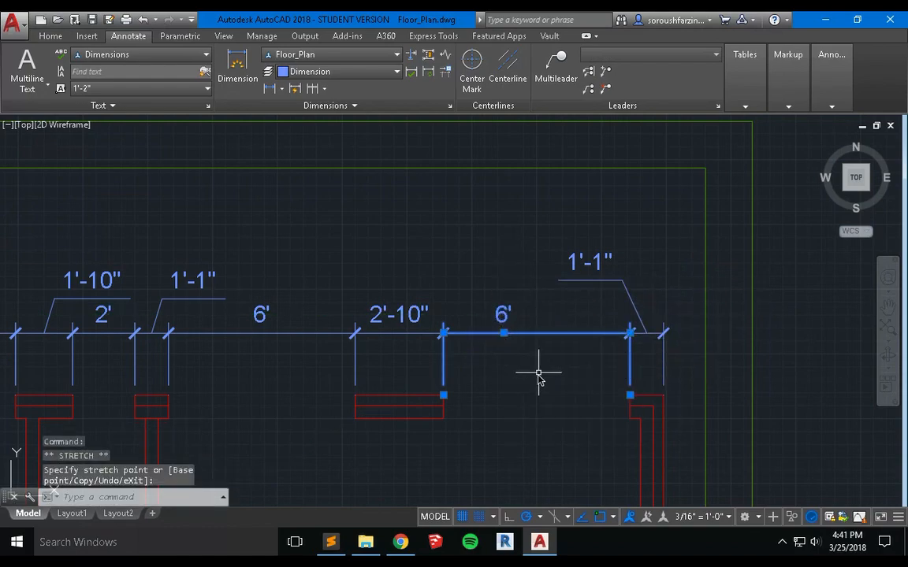
key(Escape)
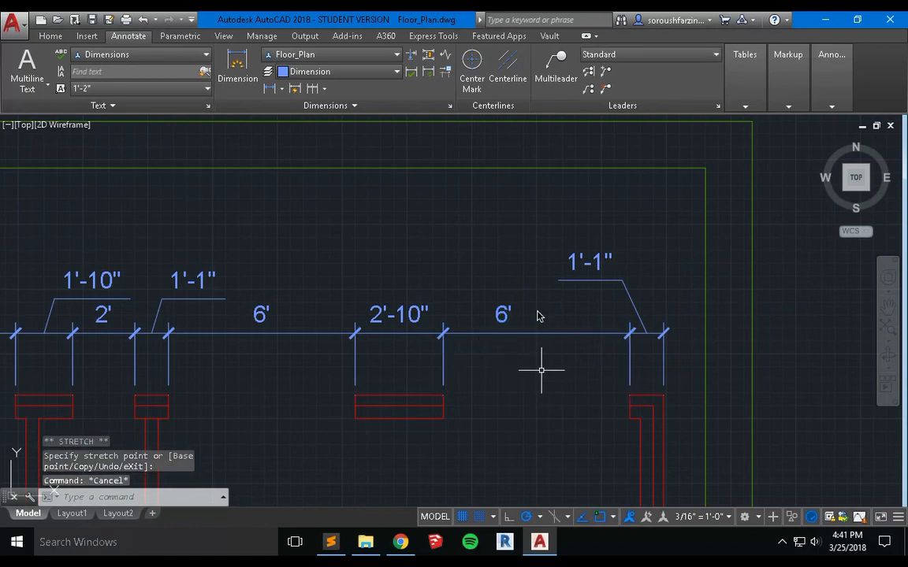
Add a baseline dimension from the left extension line of the 3'-7" dimension to the building's upper right outer corner.
scroll(552, 339, down, 4)
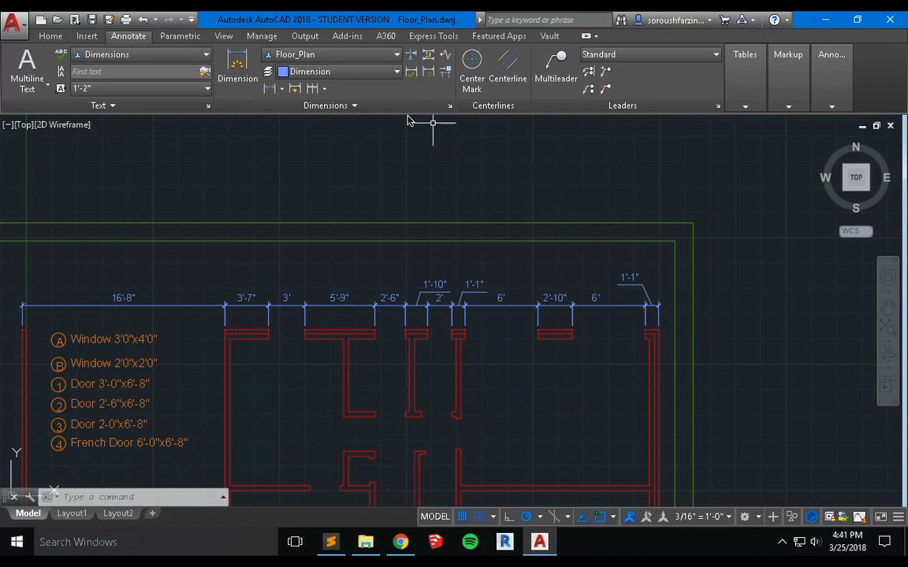
click(323, 90)
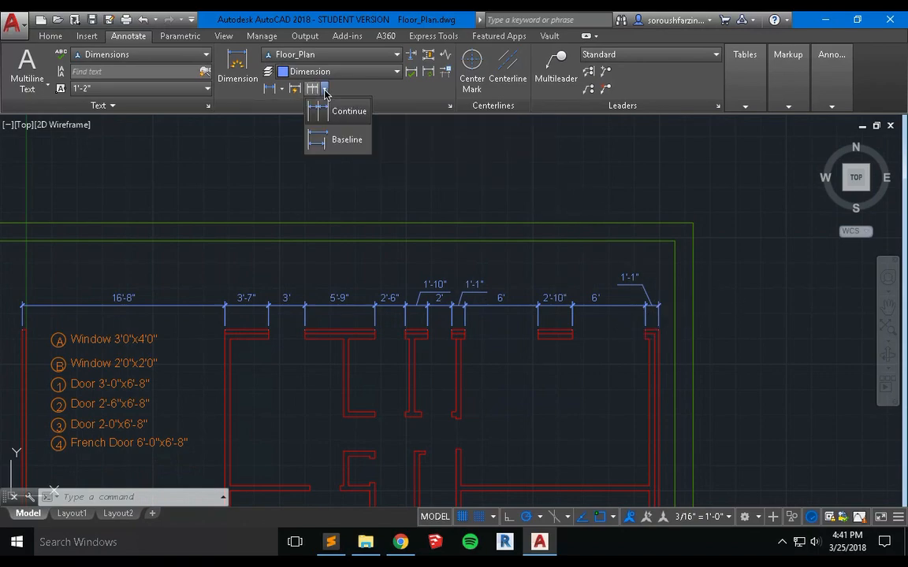
click(339, 142)
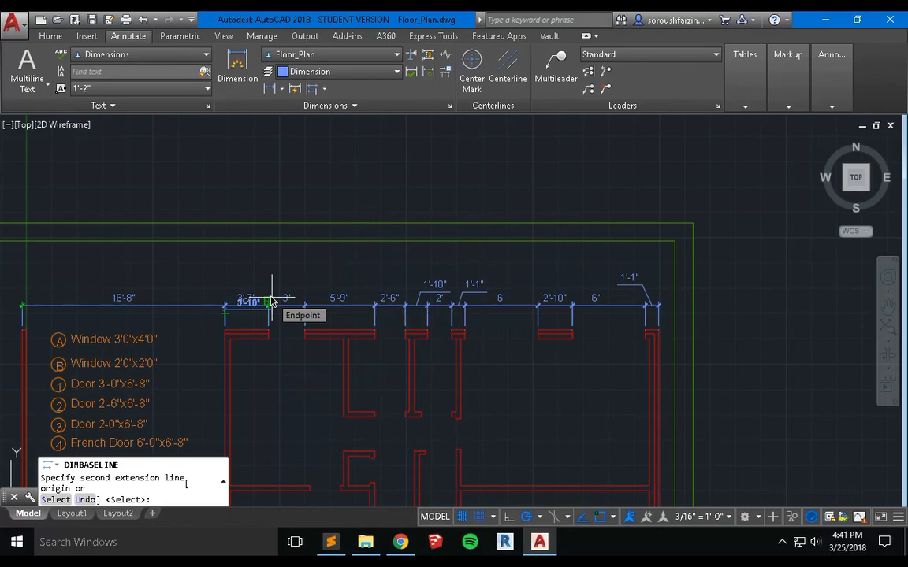
key(Return)
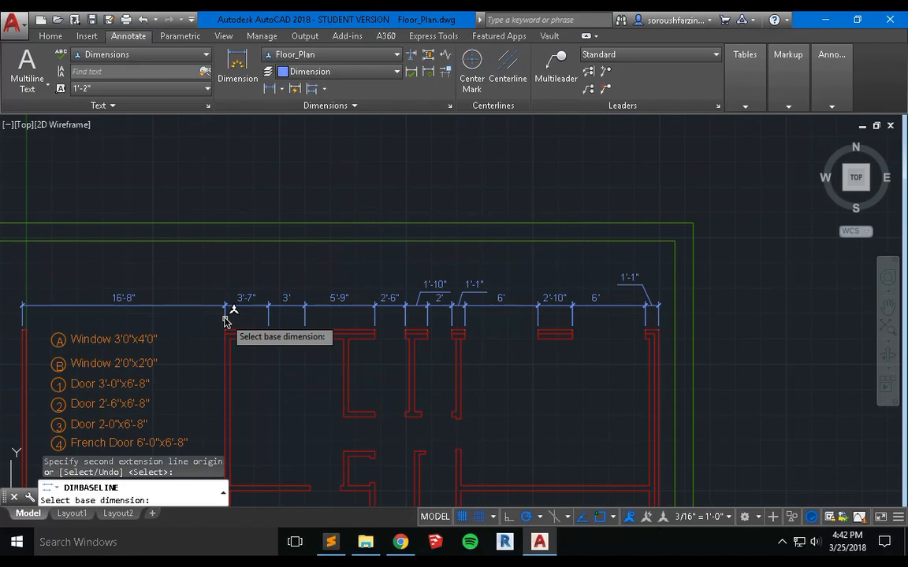
click(269, 310)
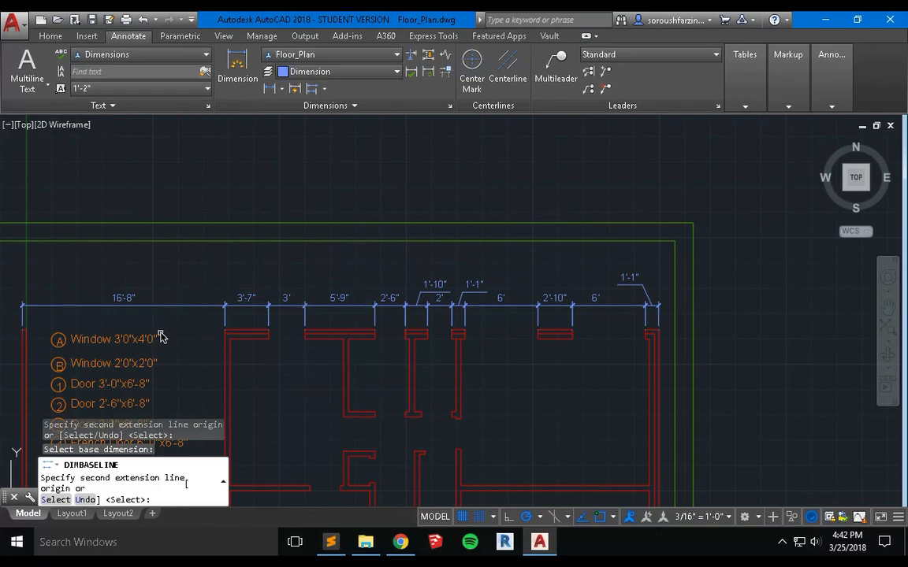
key(Return)
click(224, 314)
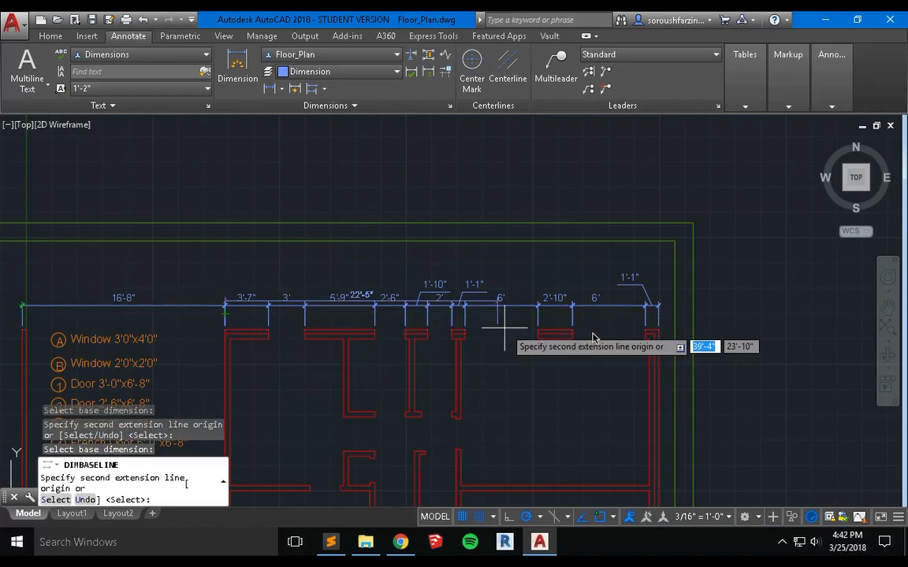
click(659, 331)
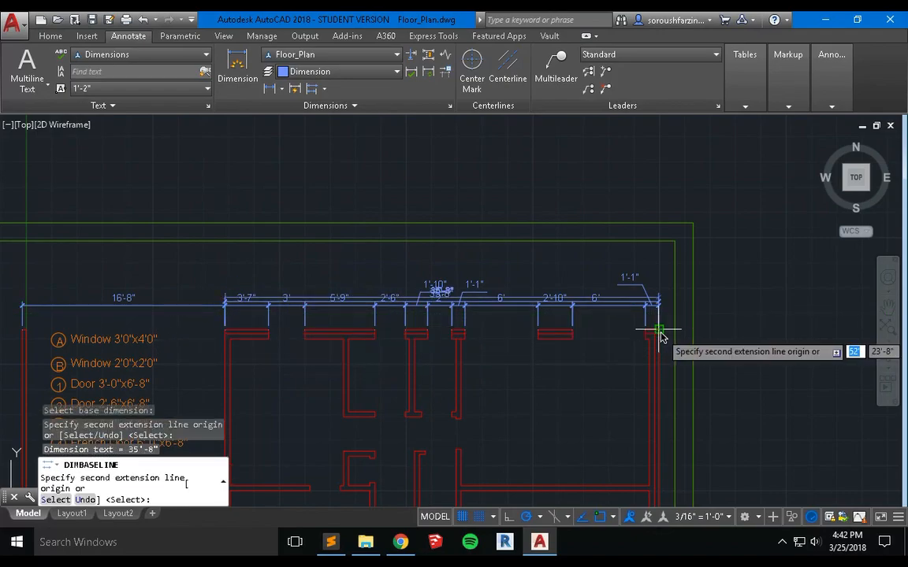
key(Escape)
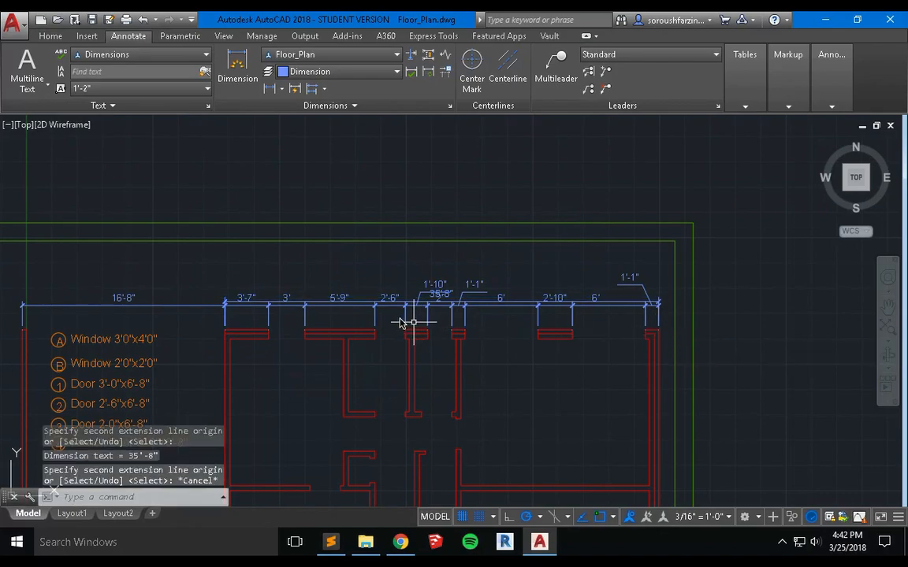
Move the baseline dimension's line straight up, above the leader texts of the chain and inside the drawing border.
scroll(400, 322, up, 4)
scroll(412, 297, down, 2)
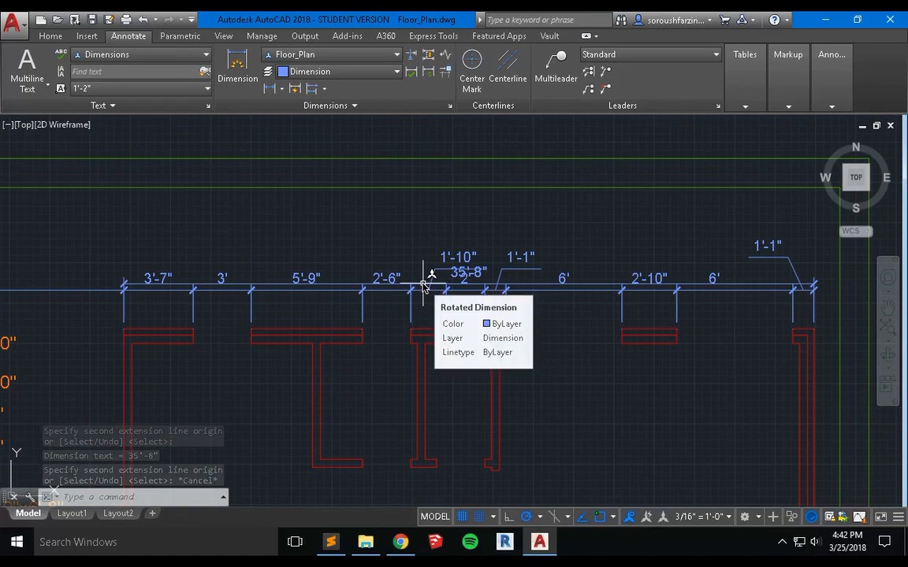
click(423, 285)
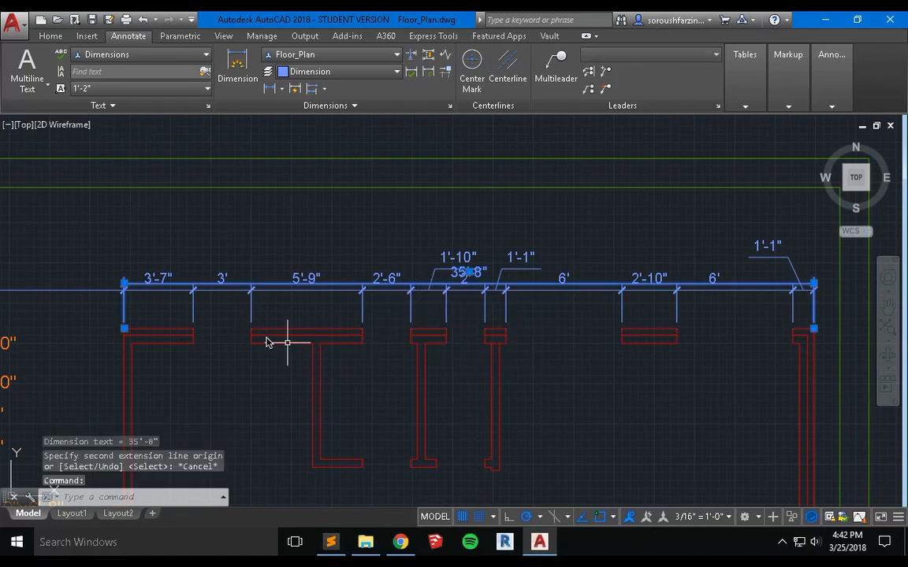
click(124, 284)
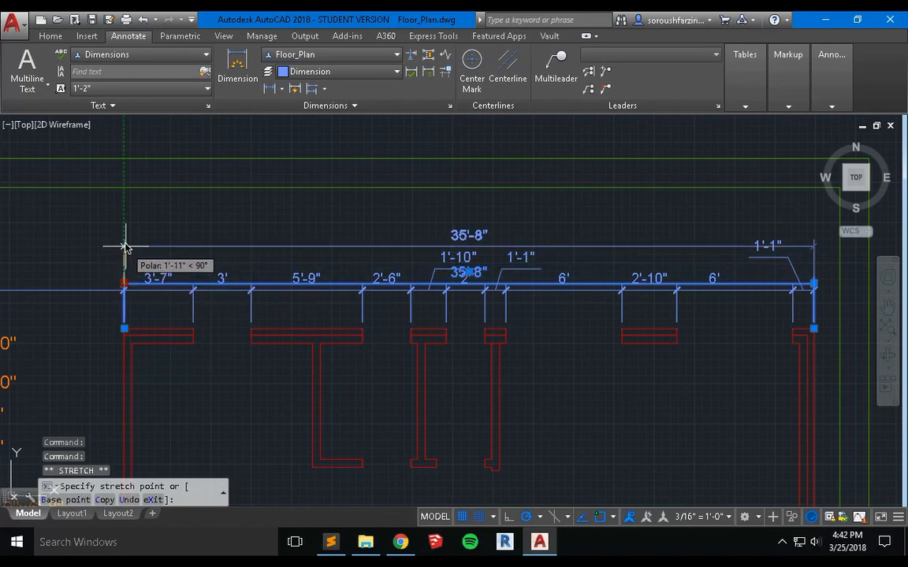
key(Escape)
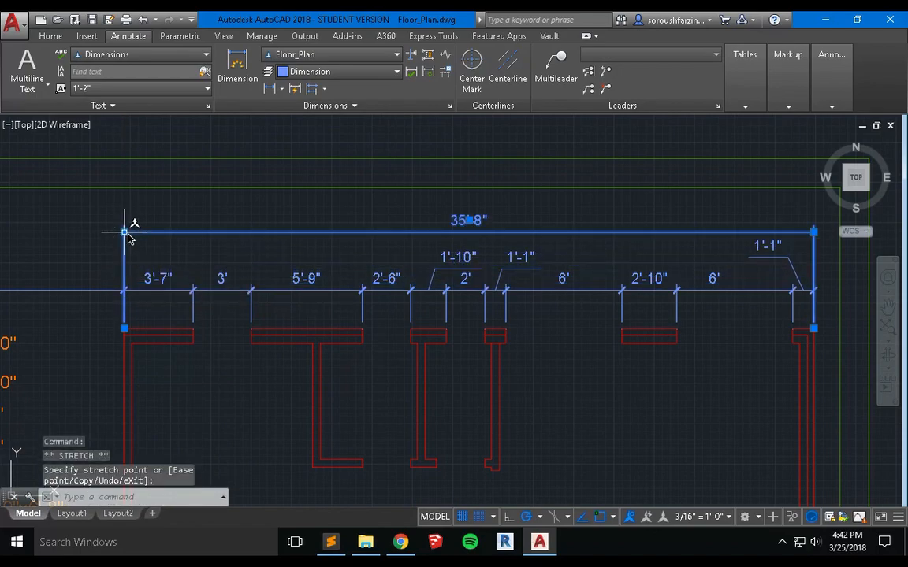
key(Escape)
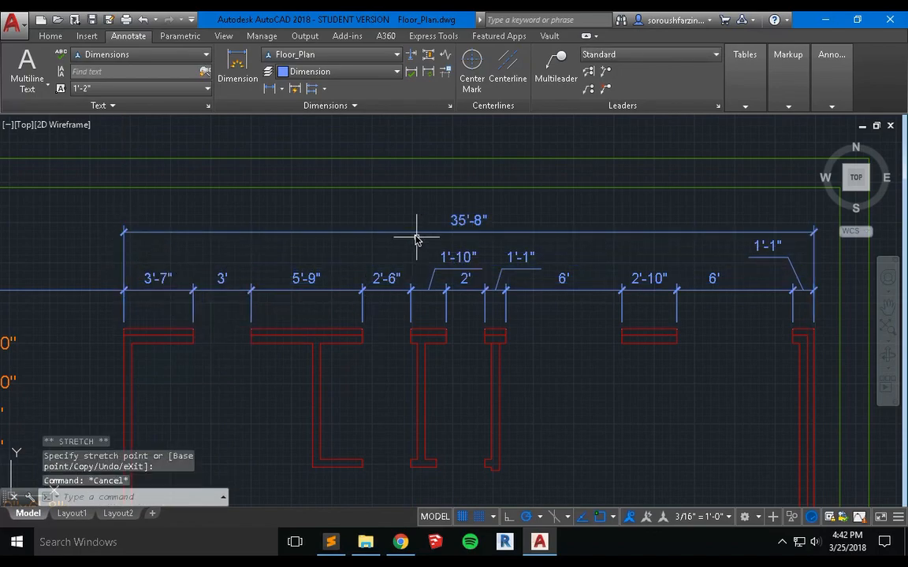
click(468, 223)
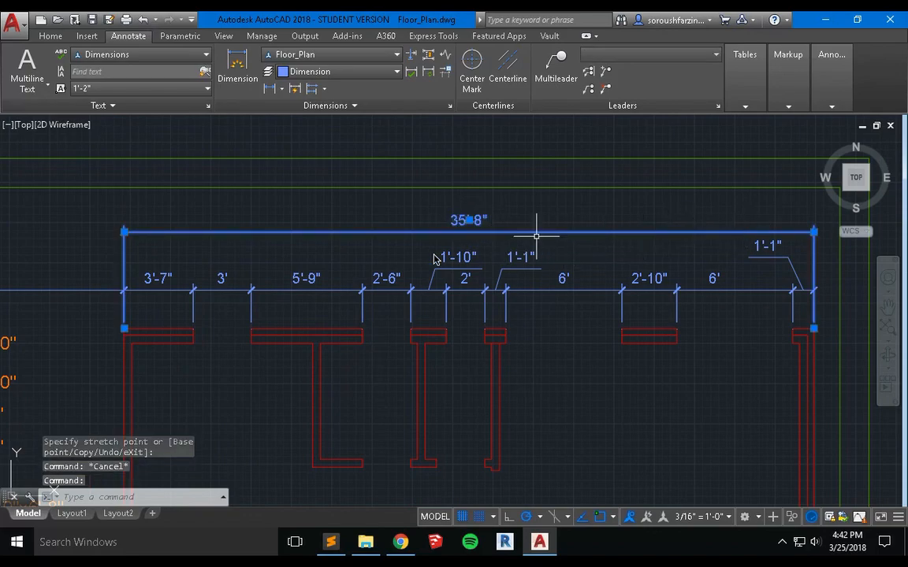
scroll(226, 310, down, 2)
middle_drag(156, 308, 421, 296)
scroll(422, 298, up, 2)
key(Escape)
scroll(422, 298, down, 2)
mouse_move(590, 337)
middle_down()
mouse_move(546, 318)
mouse_move(400, 314)
middle_up()
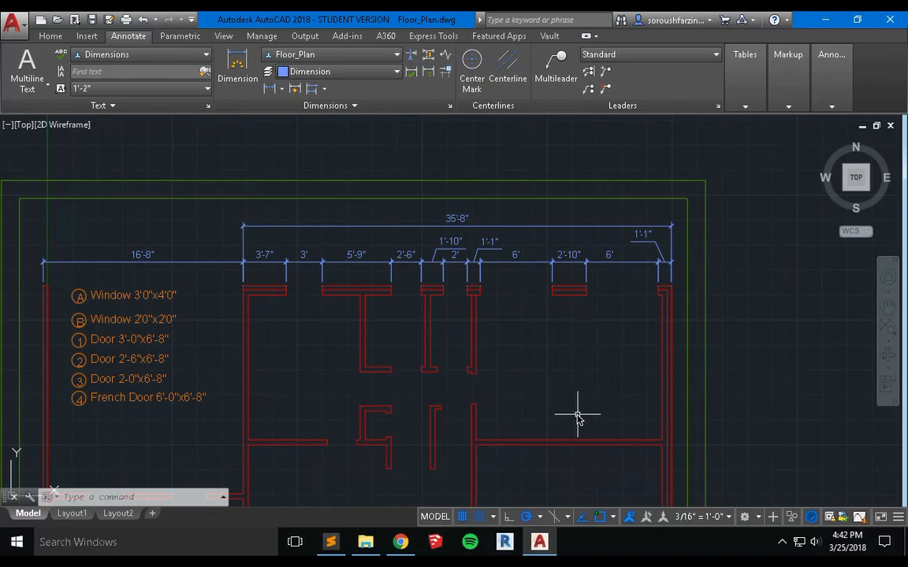
Dimension the upper line of the upper right room's bottom wall with the Dimension tool, placing the dimension line with a 2' distance.
scroll(578, 418, up, 2)
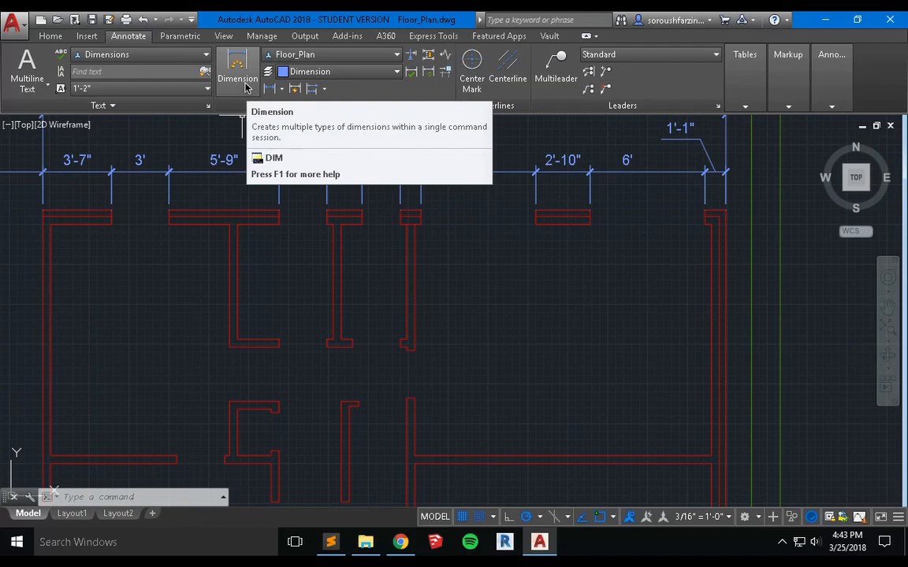
click(238, 71)
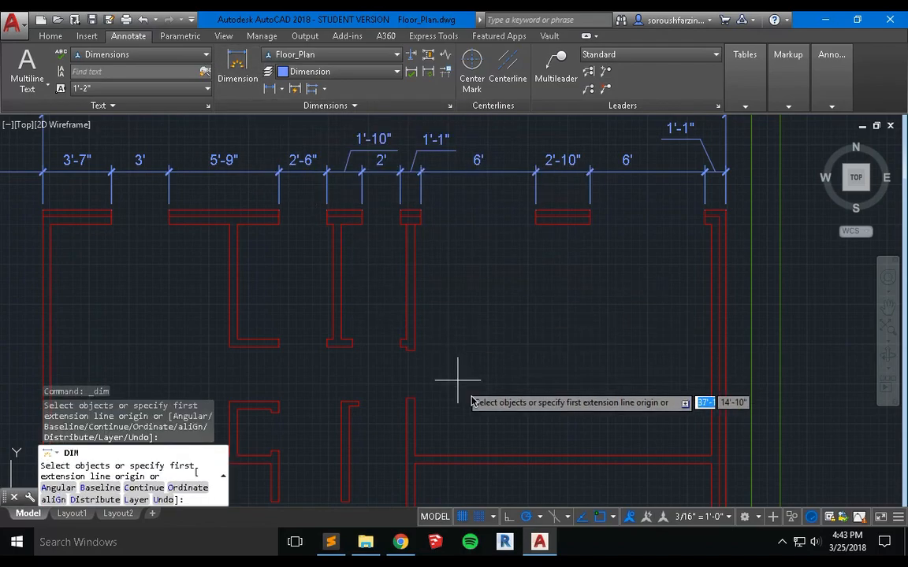
key(Return)
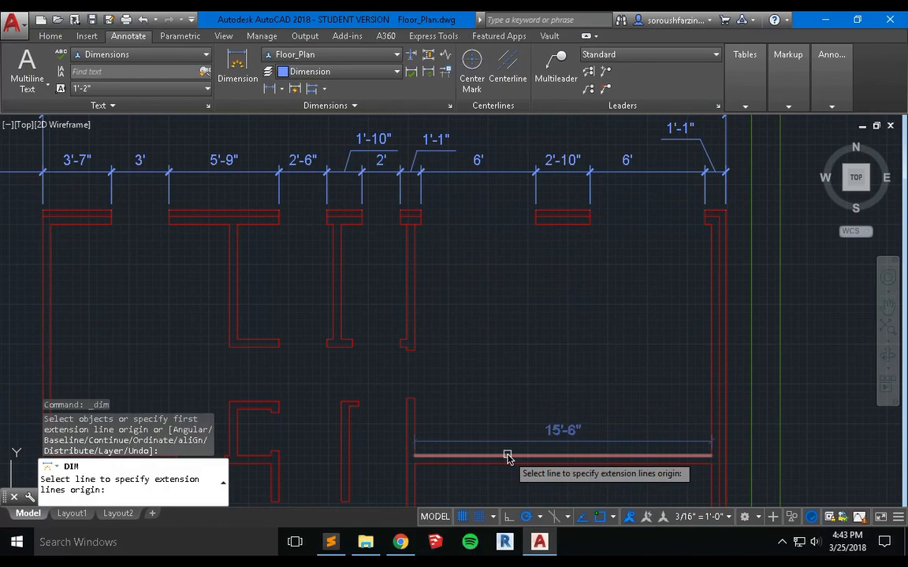
click(507, 456)
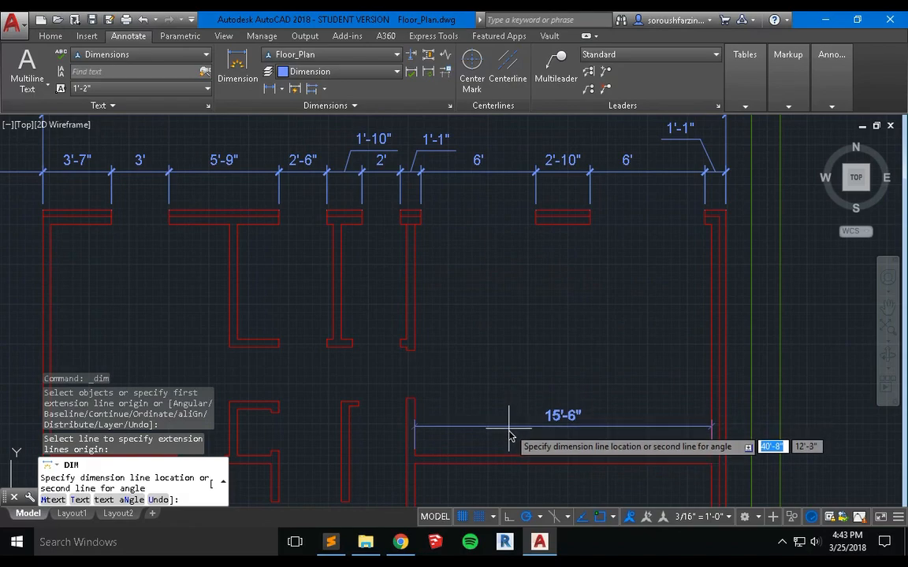
text(2')
key(Return)
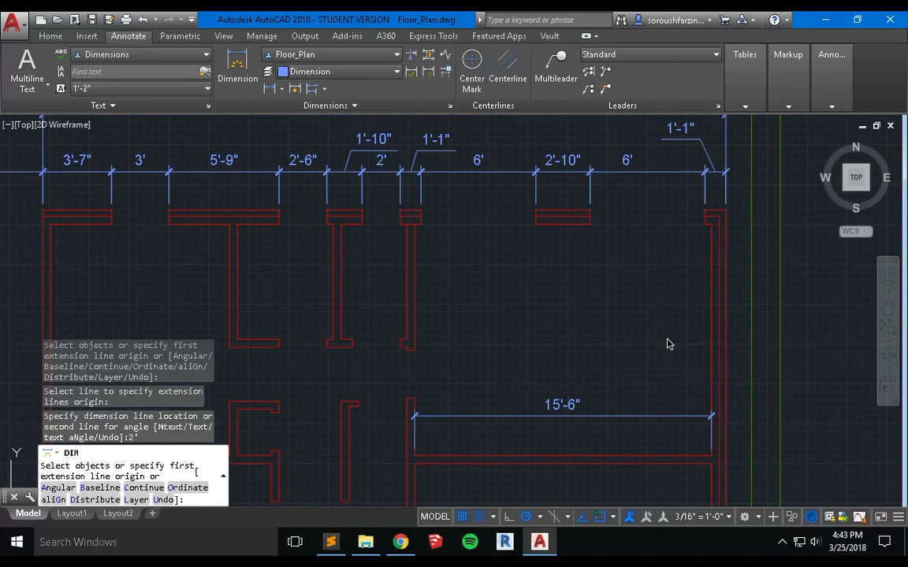
key(Escape)
Draw a circle about 7' in diameter in the empty area right of the drawing border.
scroll(557, 365, down, 2)
mouse_move(695, 367)
middle_down()
mouse_move(549, 365)
mouse_move(482, 348)
middle_up()
text(c)
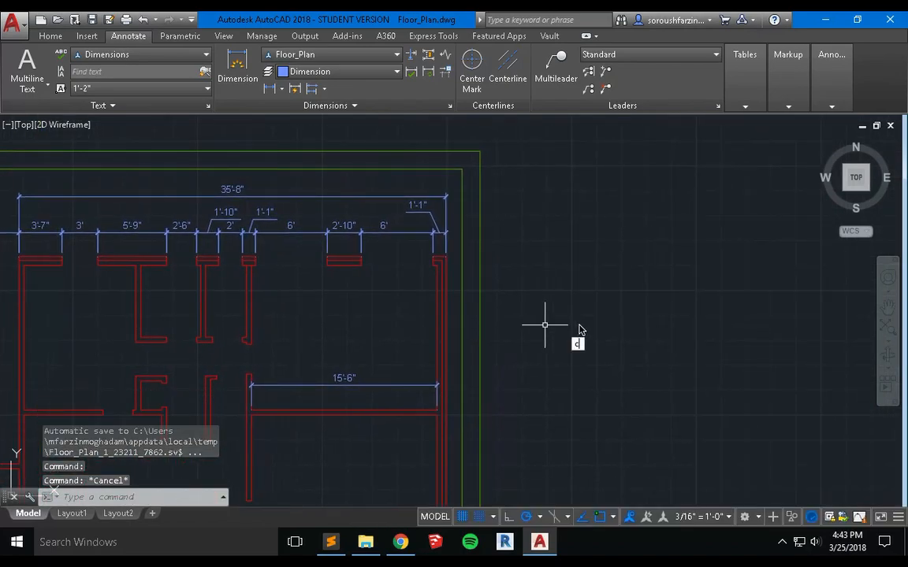
key(Return)
click(585, 321)
click(606, 359)
key(Escape)
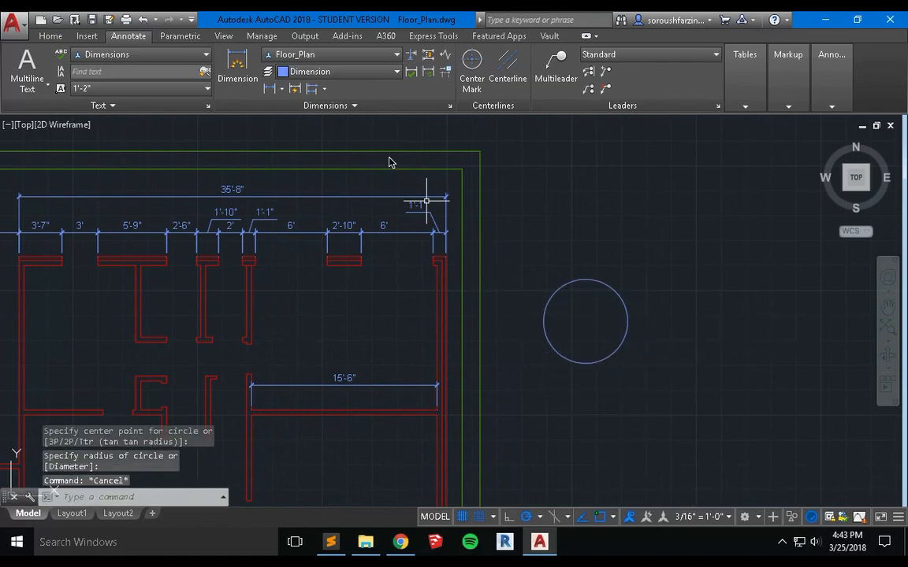
Add a diameter dimension to the circle with the Dimension tool, placing its text outside the circle at the upper right.
click(247, 81)
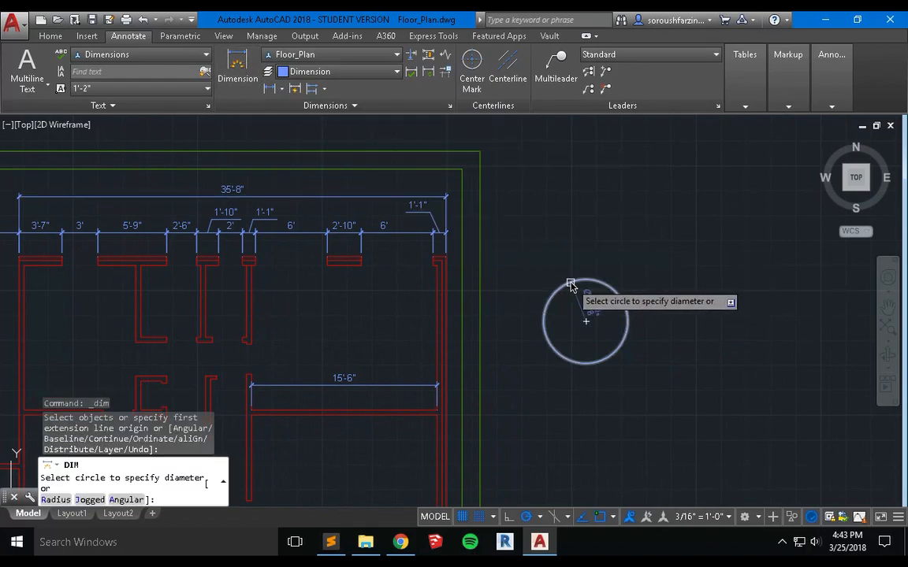
click(618, 299)
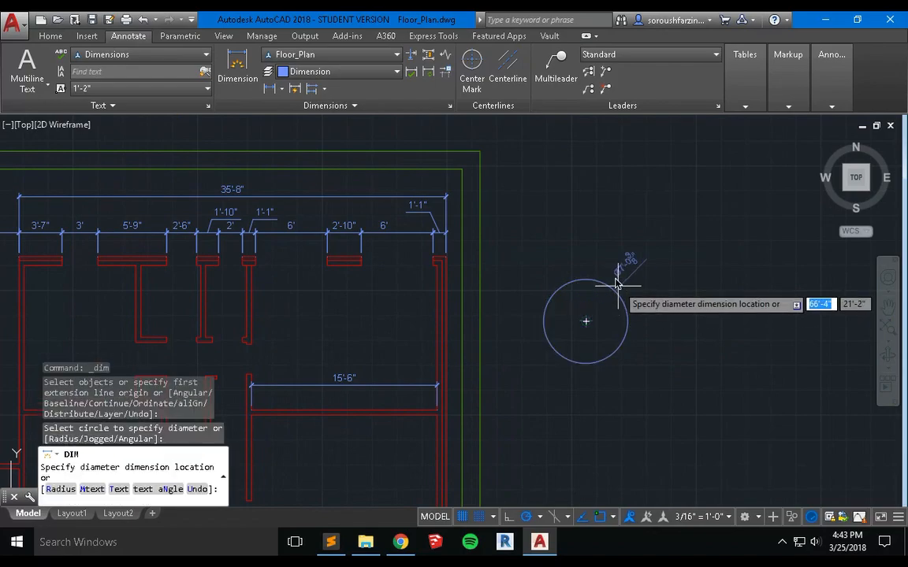
click(624, 258)
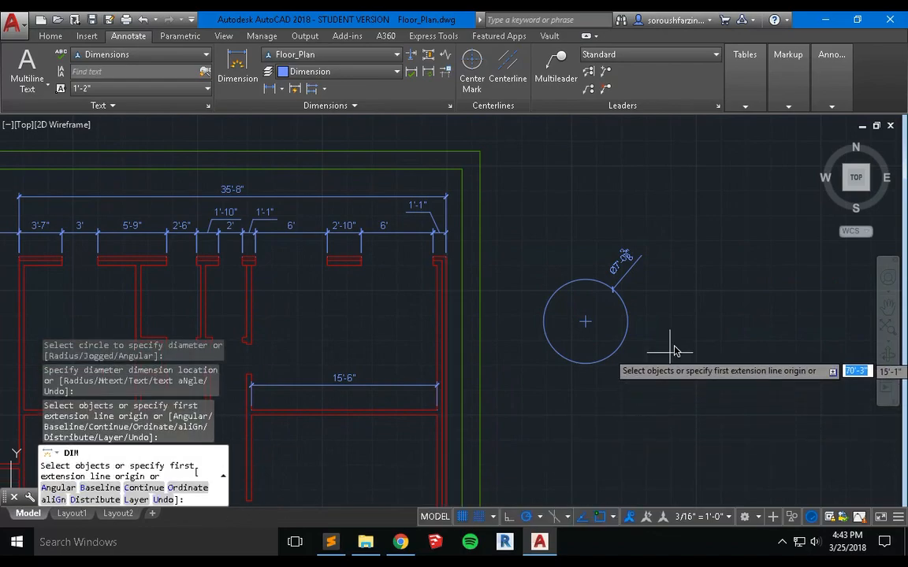
key(Escape)
key(Escape)
key(Escape)
Erase the circle beside the drawing border together with its diameter dimension.
click(683, 206)
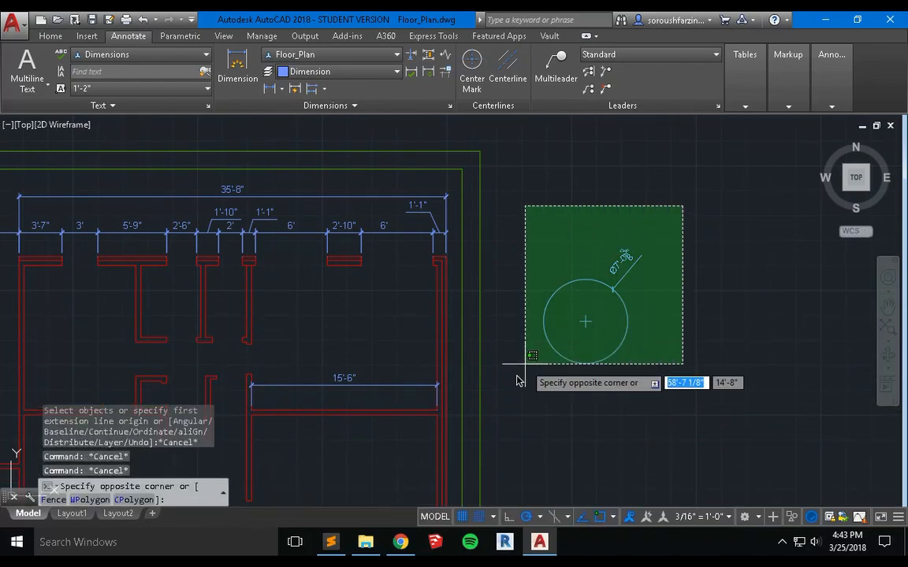
click(517, 379)
text(e)
key(Return)
Check the reference plan in First floor 2016.pdf and set the layer for new dimensions to Dimension in the AutoCAD drawing.
scroll(494, 379, down, 2)
middle_drag(361, 384, 483, 346)
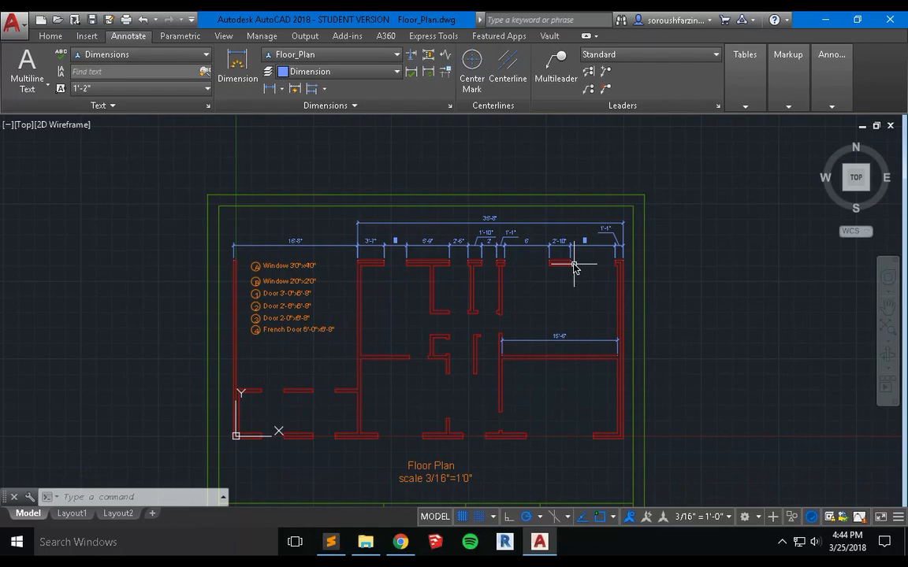
key(ctrl+Left)
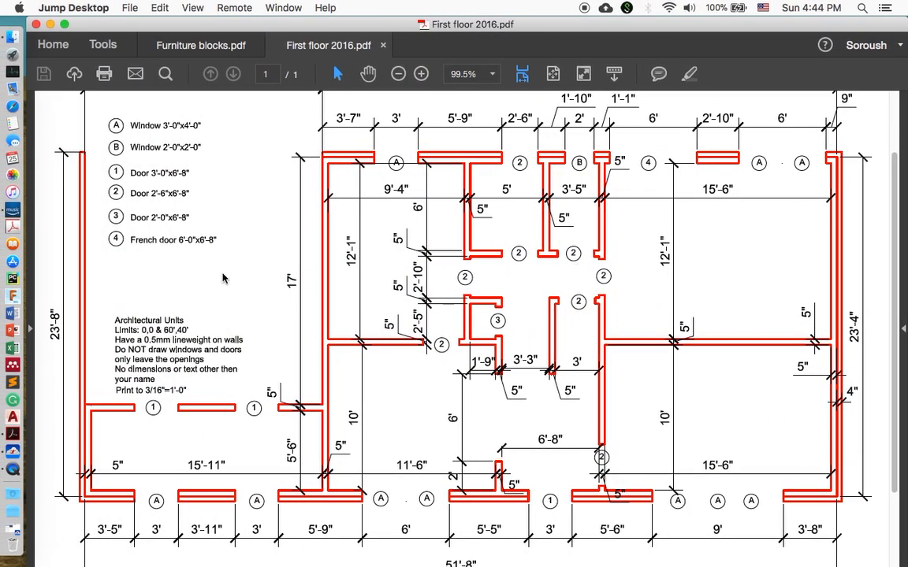
key(ctrl+Right)
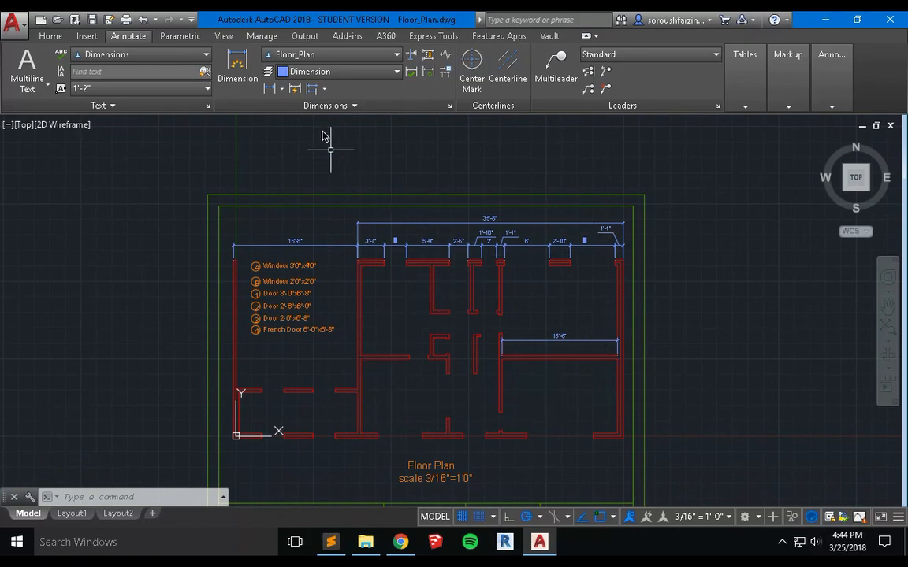
click(377, 73)
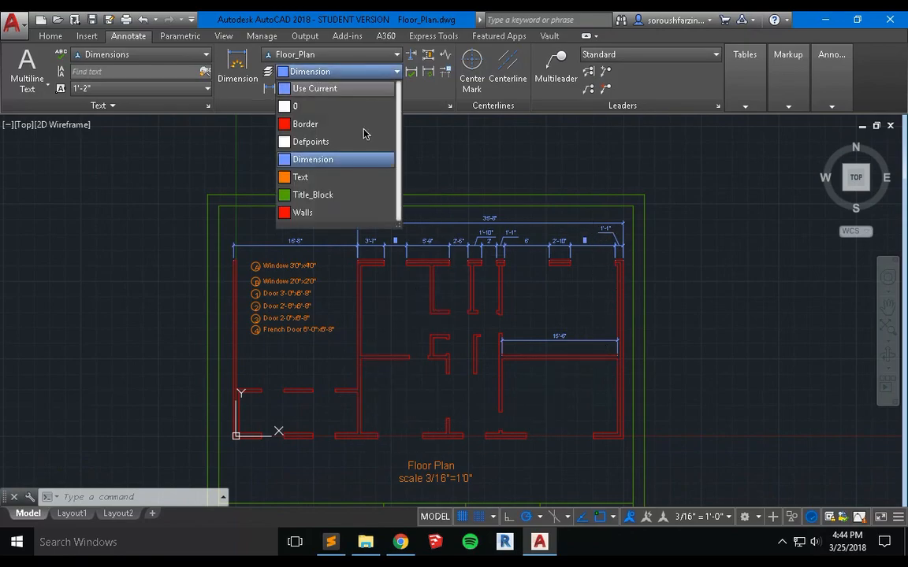
click(359, 162)
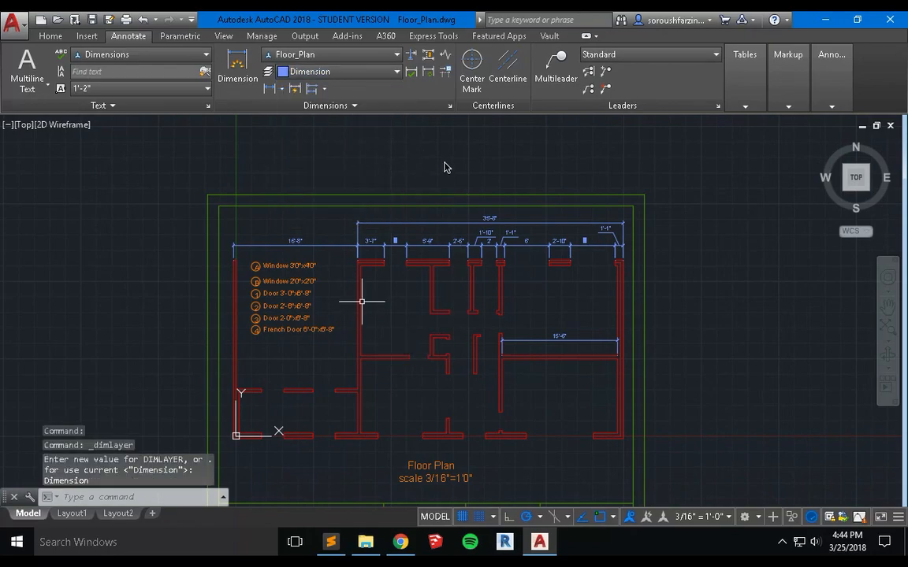